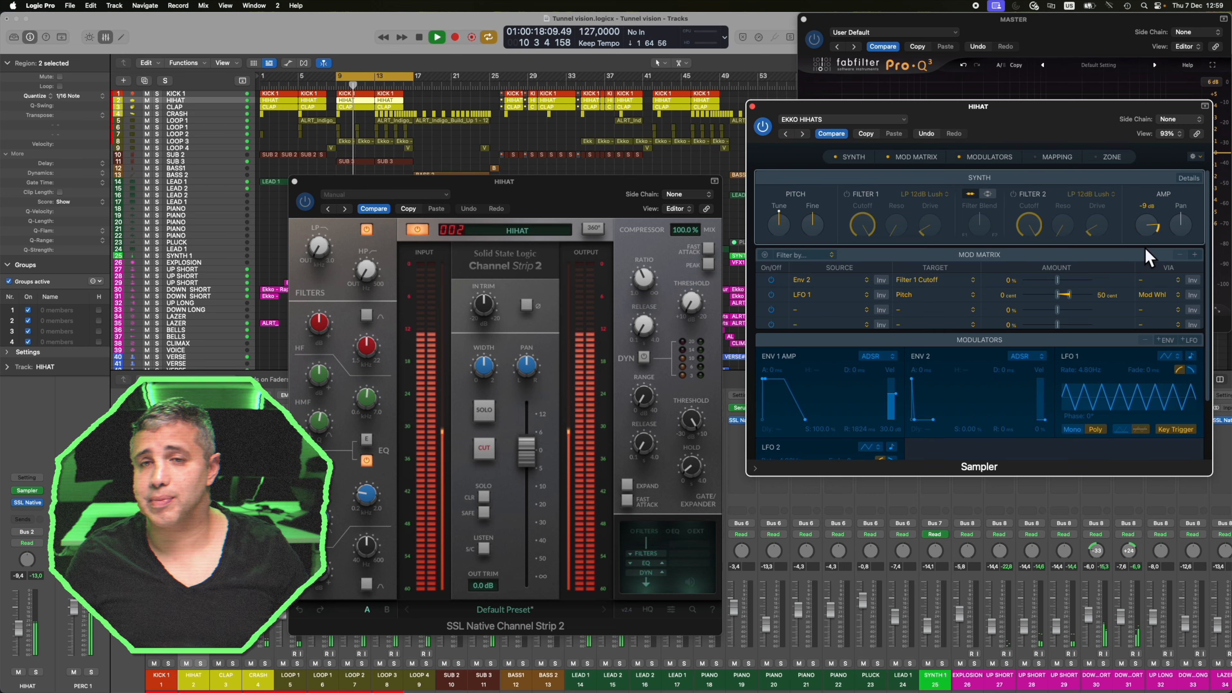
Step: Close the channel strip and Sampler windows of the HIHAT track
click(200, 663)
click(200, 663)
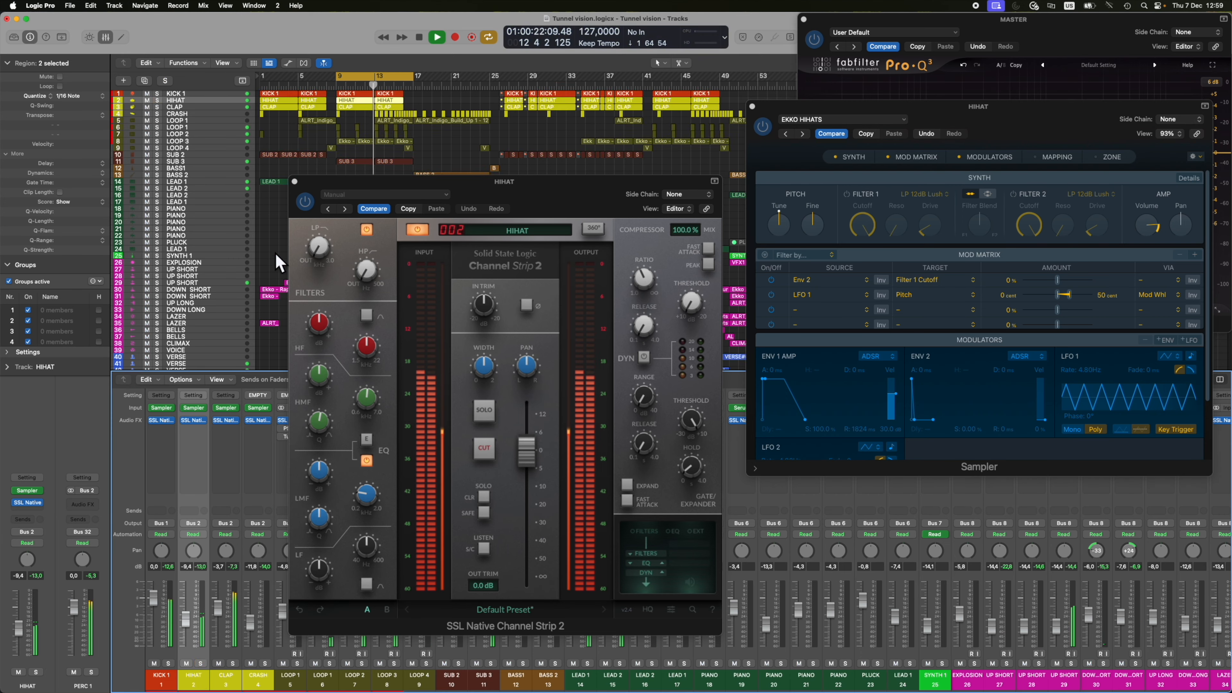
click(295, 182)
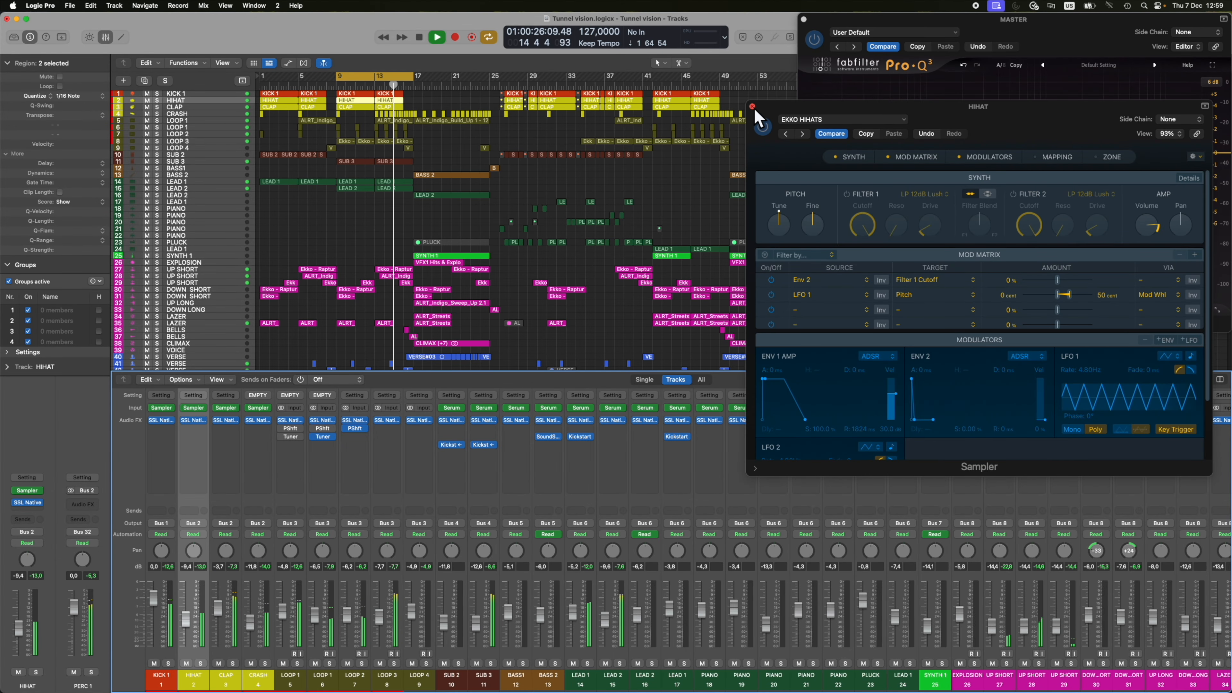
click(752, 107)
Step: Open SSL Native Channel Strip 2 and Sampler on the CLAP track and arrange their windows side by side
click(224, 687)
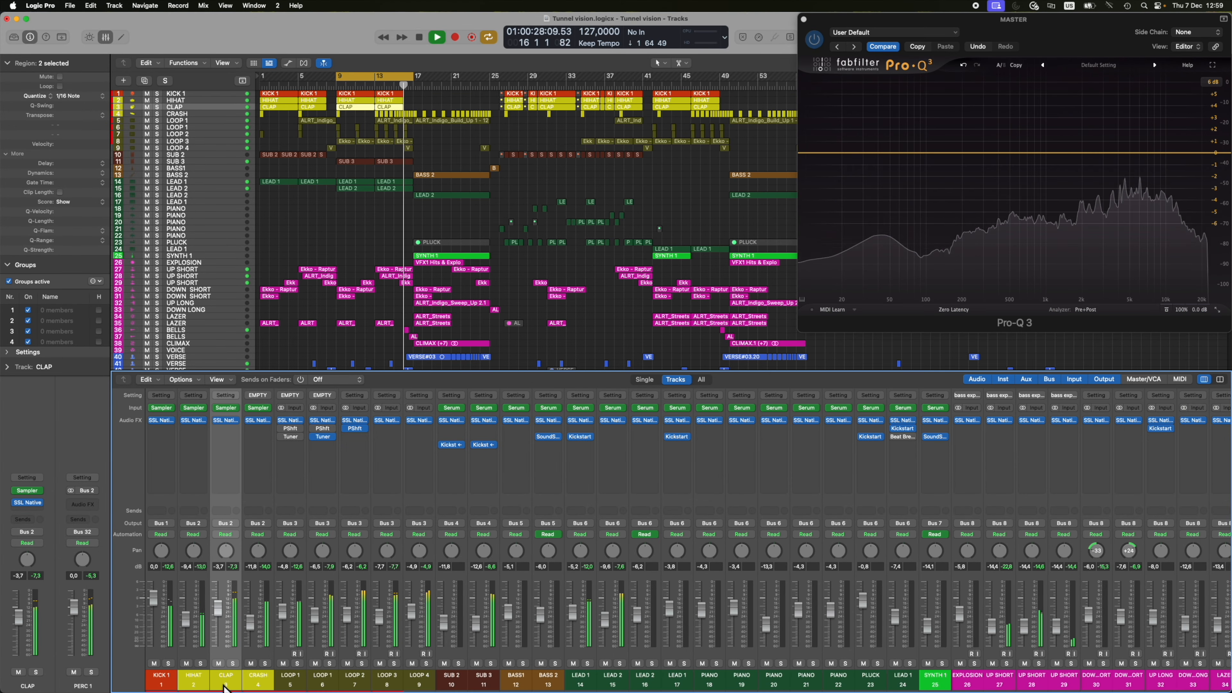
click(225, 420)
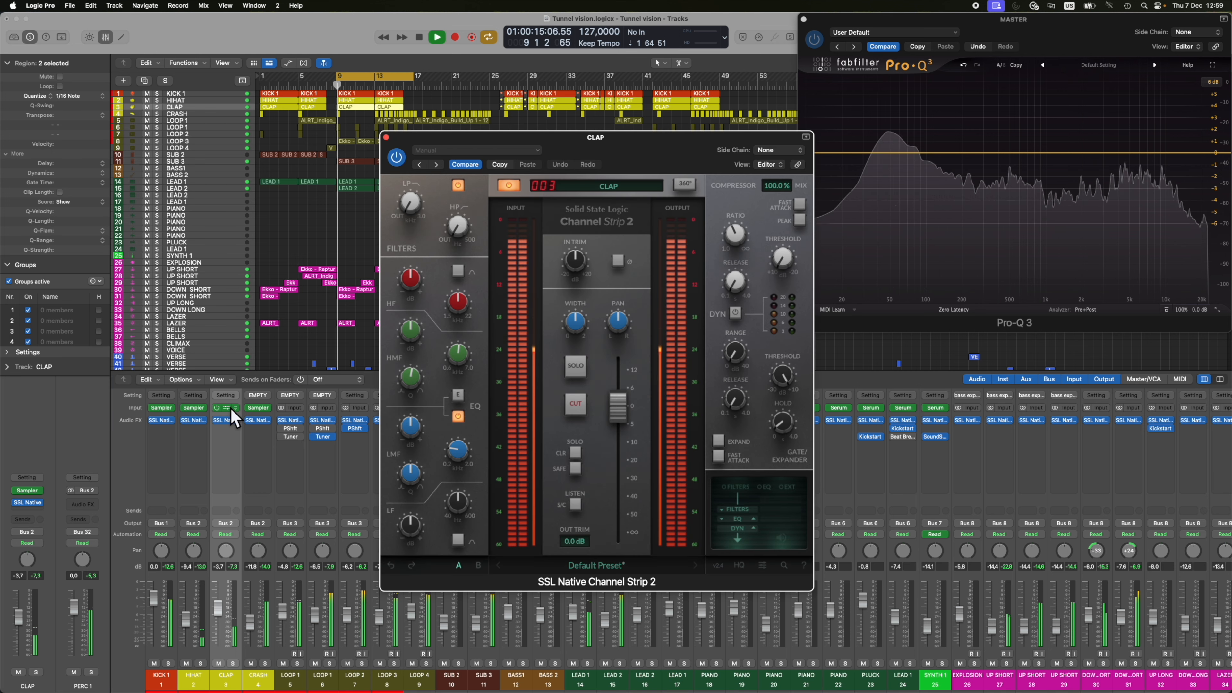
click(227, 407)
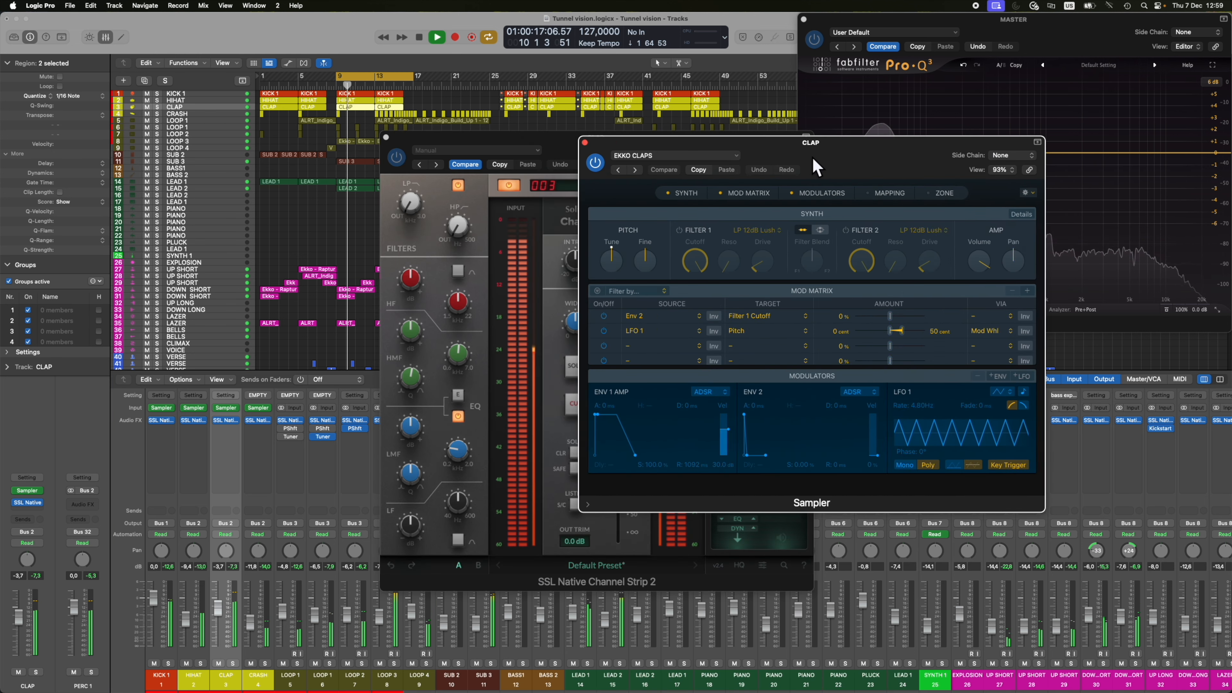
drag(814, 167, 935, 170)
drag(606, 137, 474, 194)
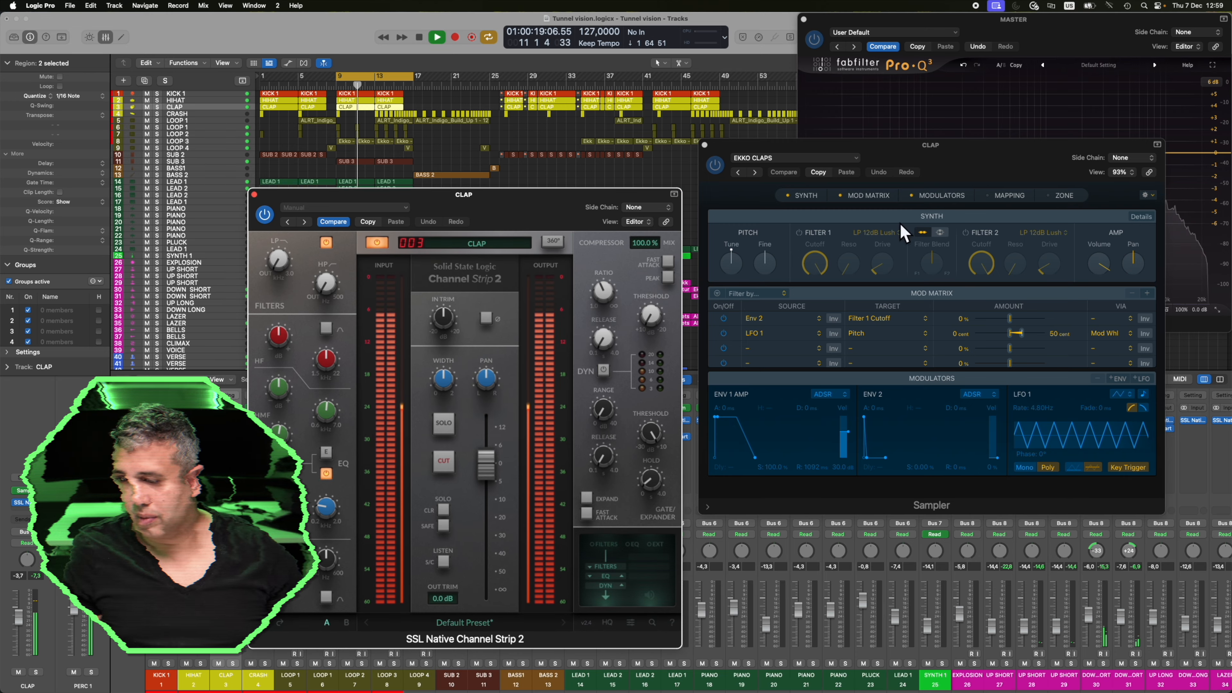
Step: Lower the CLAP Sampler's amp volume to -9 dB and close both CLAP plug-in windows
drag(1097, 266, 1099, 296)
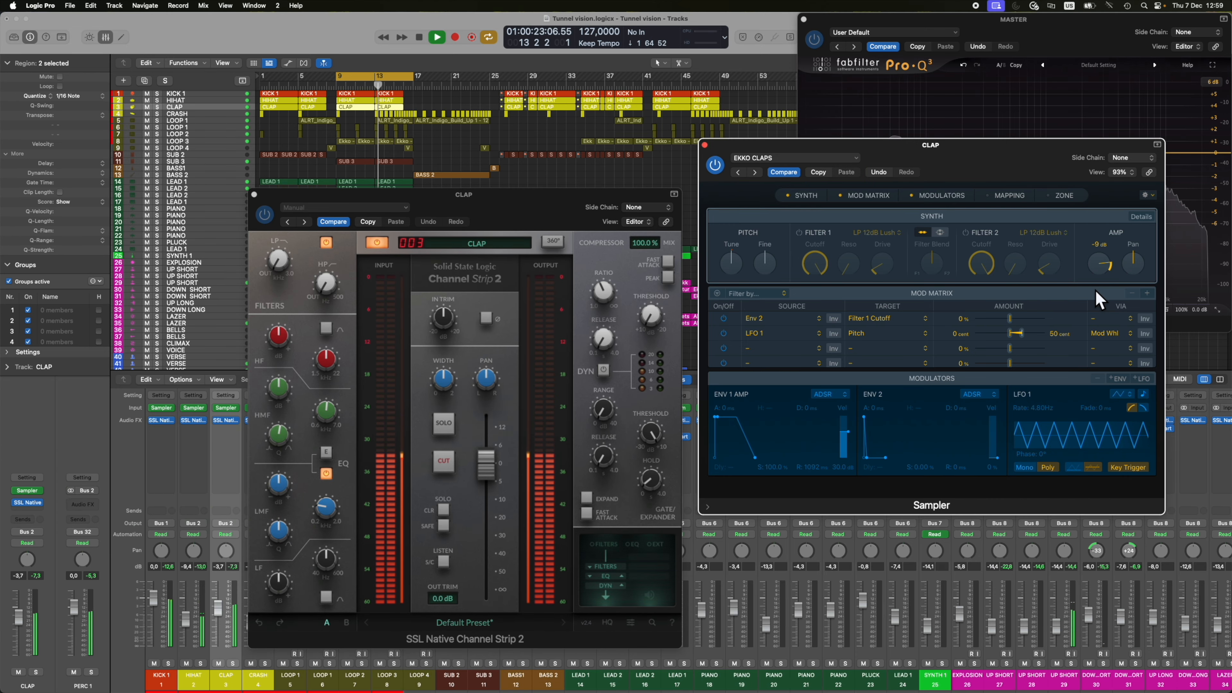
click(705, 145)
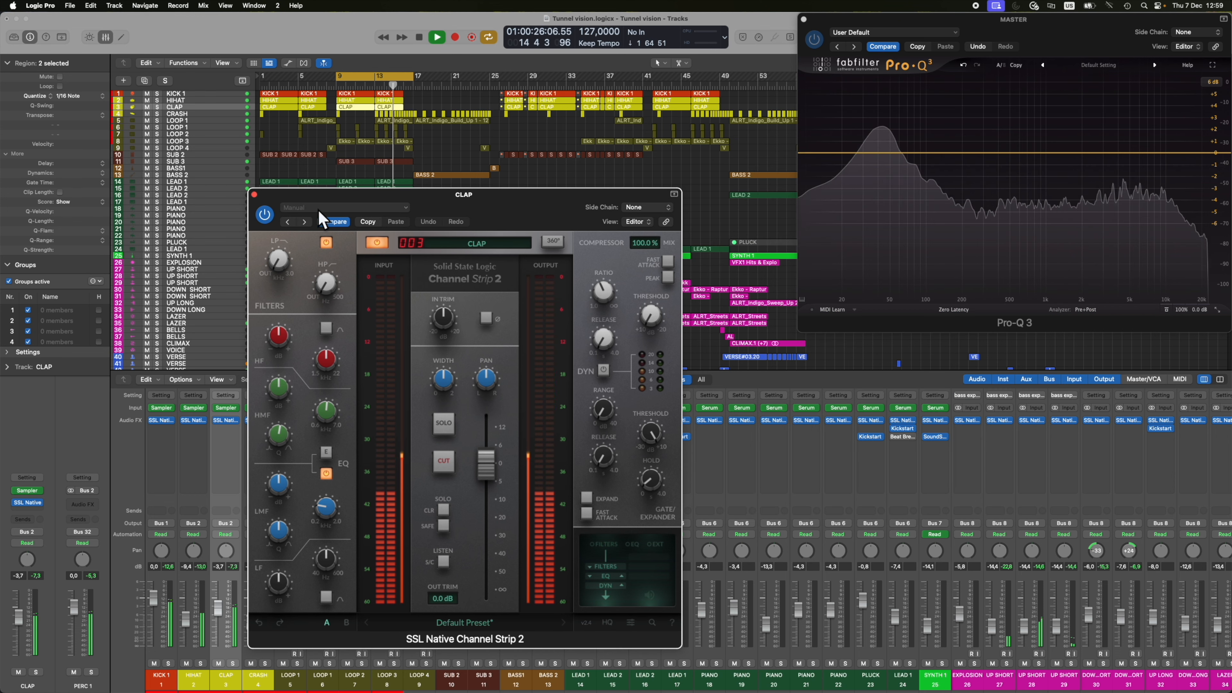
click(254, 195)
Step: Open Sampler and SSL Native Channel Strip 2 on the CRASH track and arrange their windows side by side
click(264, 682)
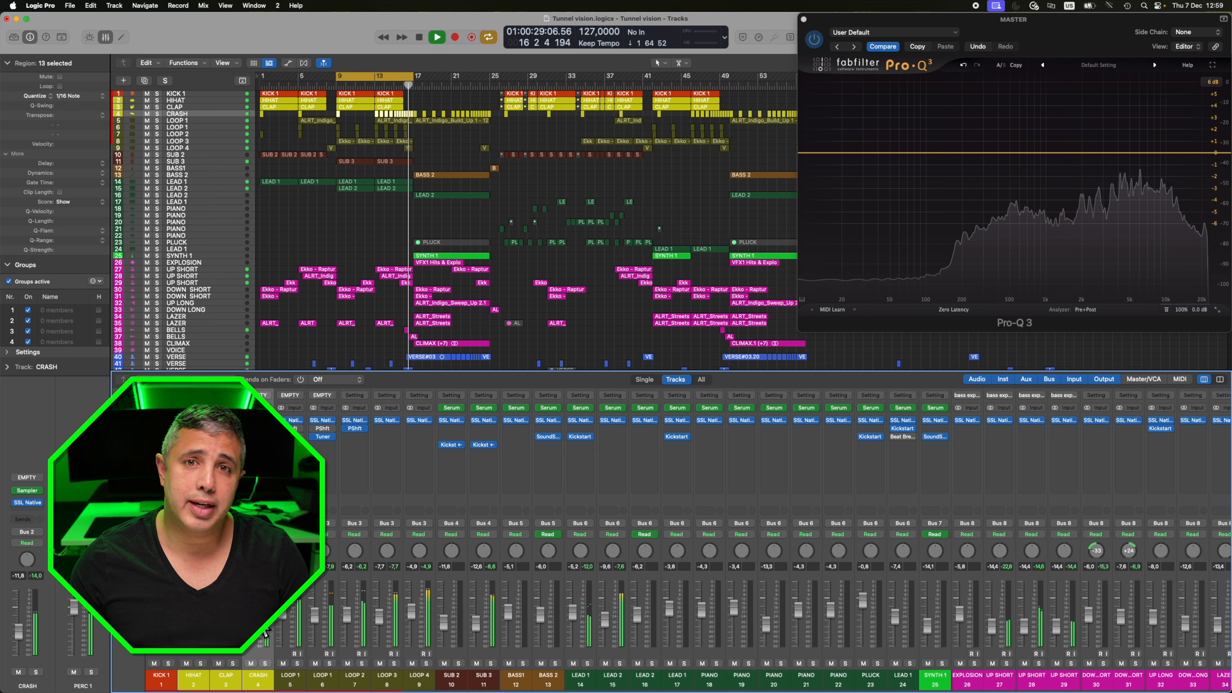
click(258, 408)
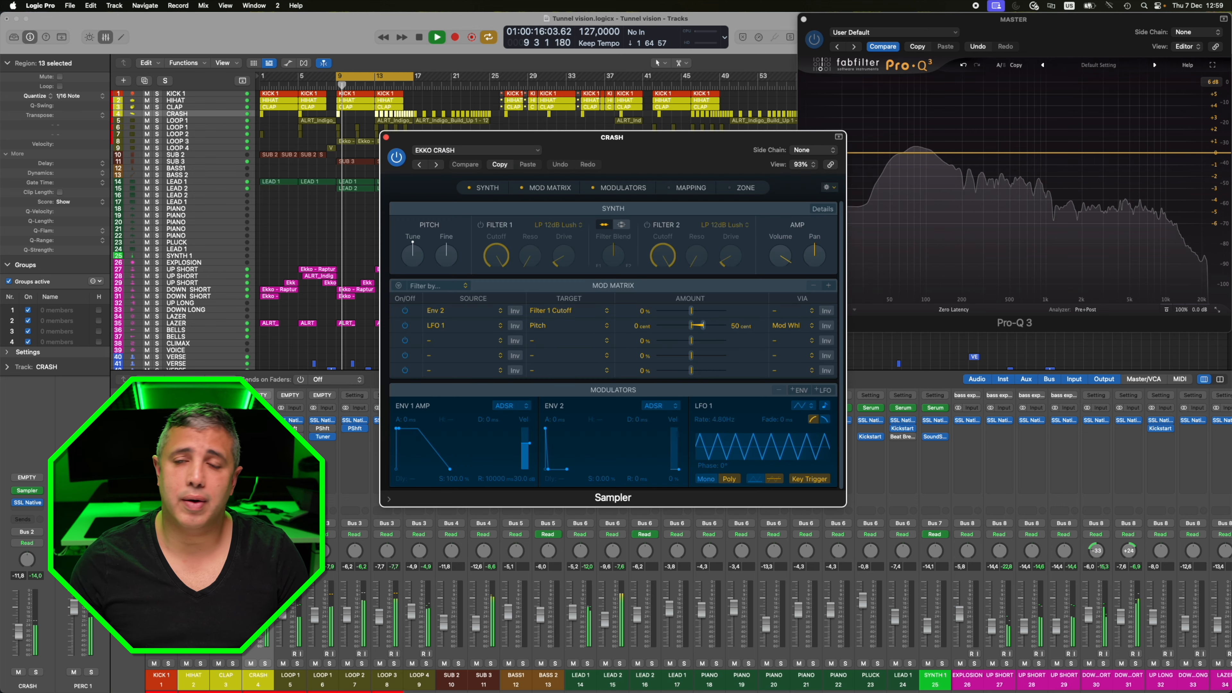
click(257, 420)
drag(577, 155, 925, 206)
drag(691, 151, 538, 136)
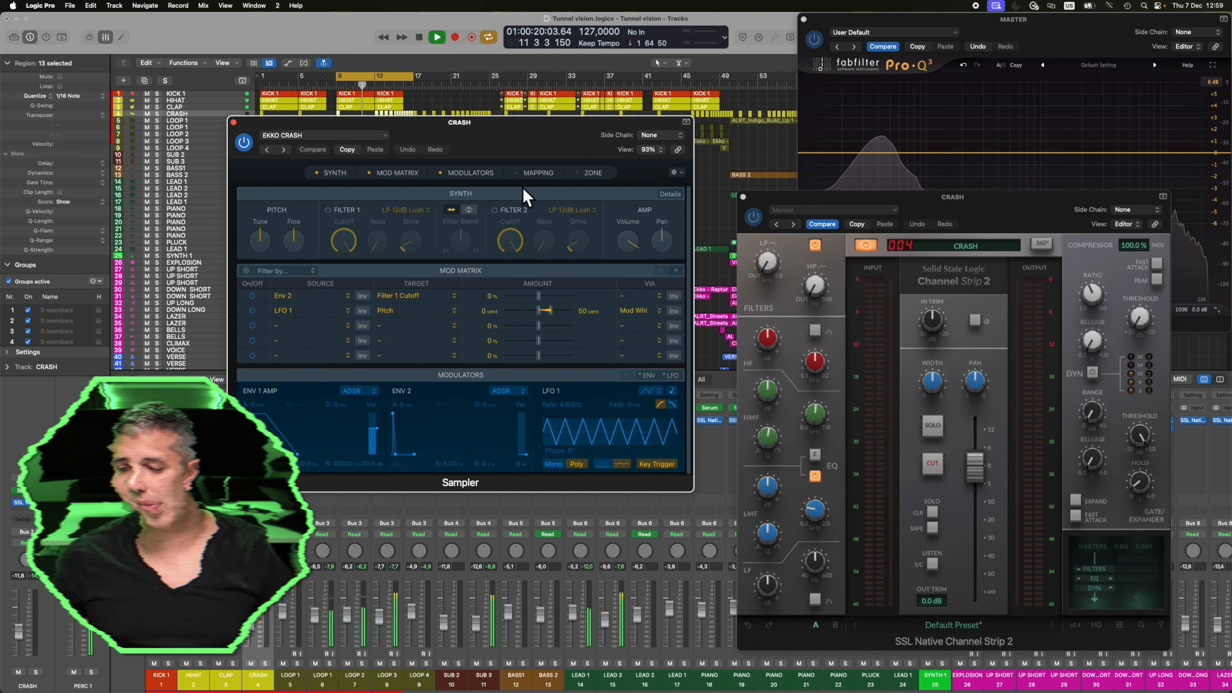
Step: Cycle bars 13 to 17, lower the CRASH Sampler's amp volume to -9 dB and close the track's plug-in windows
drag(377, 77, 413, 88)
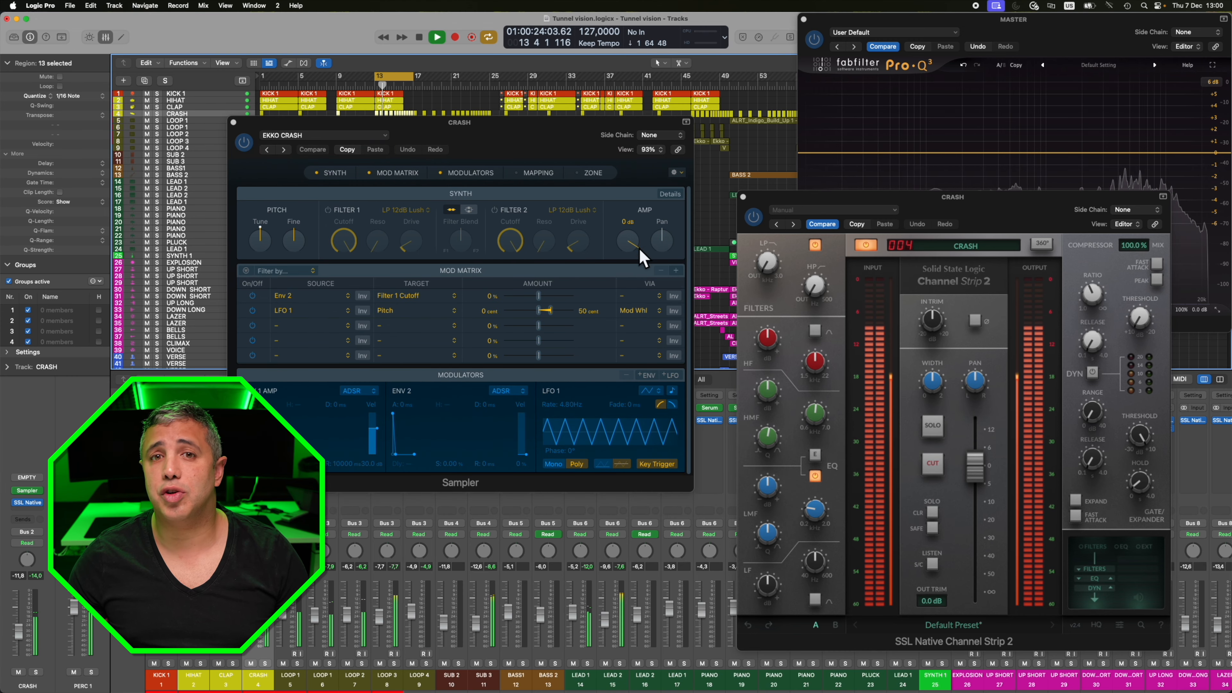
drag(629, 243, 626, 262)
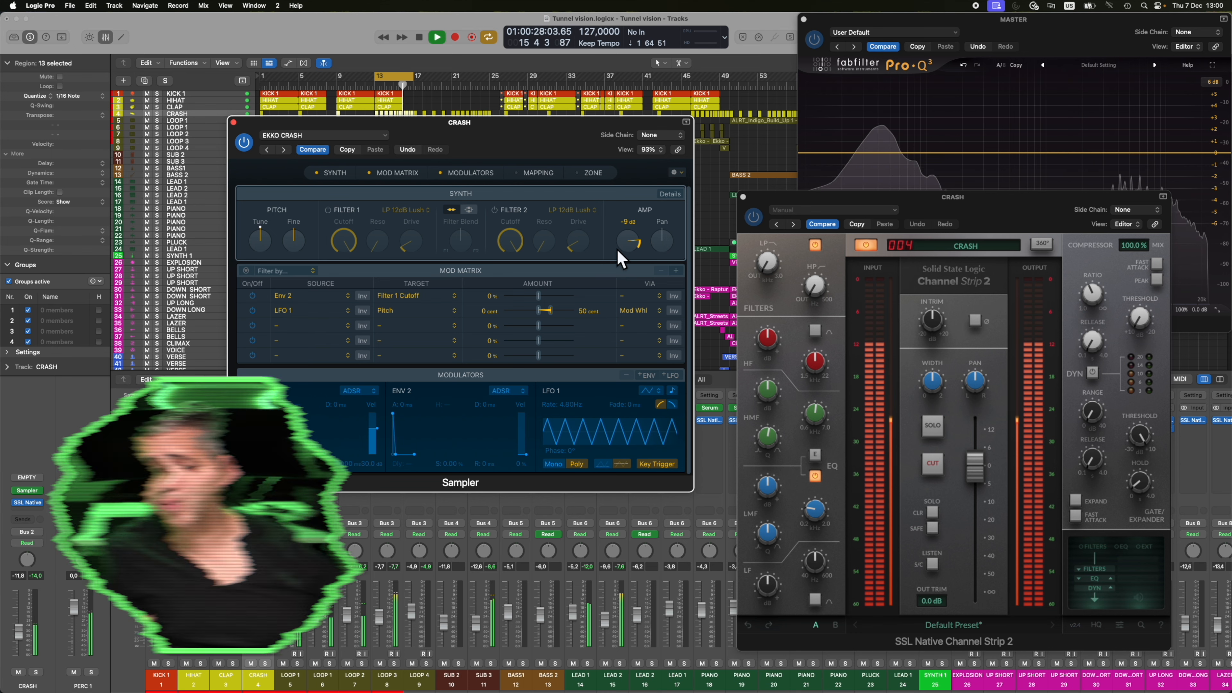
drag(620, 248, 619, 252)
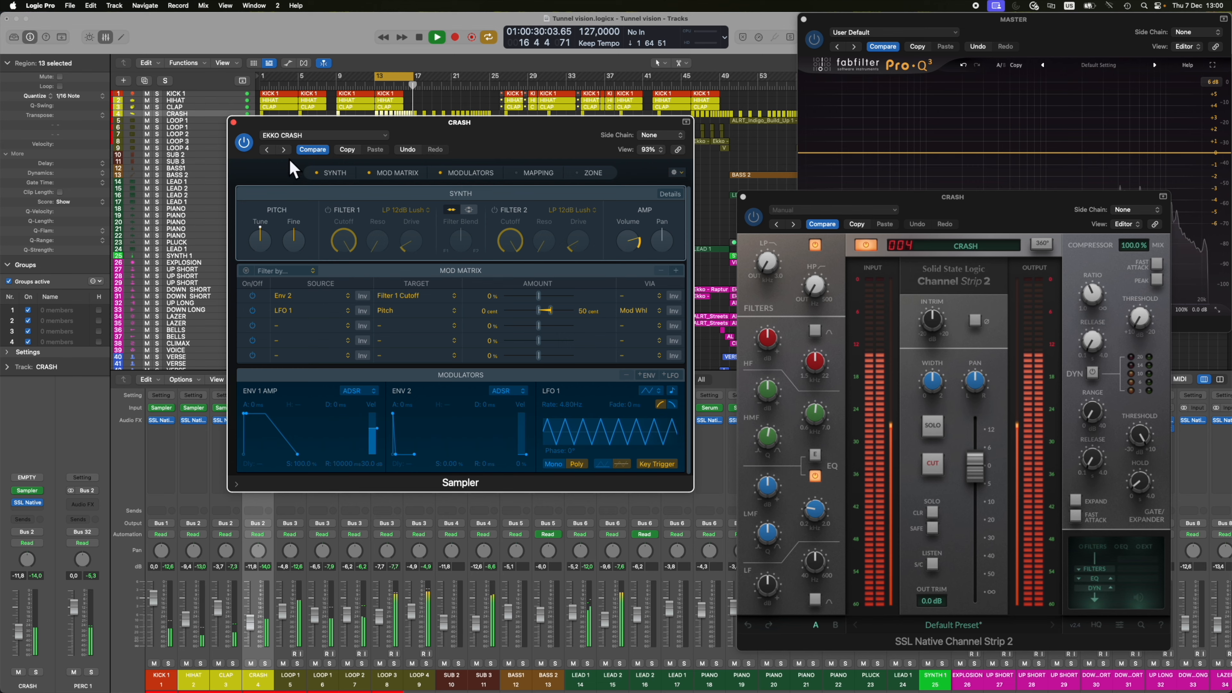
key(super+w)
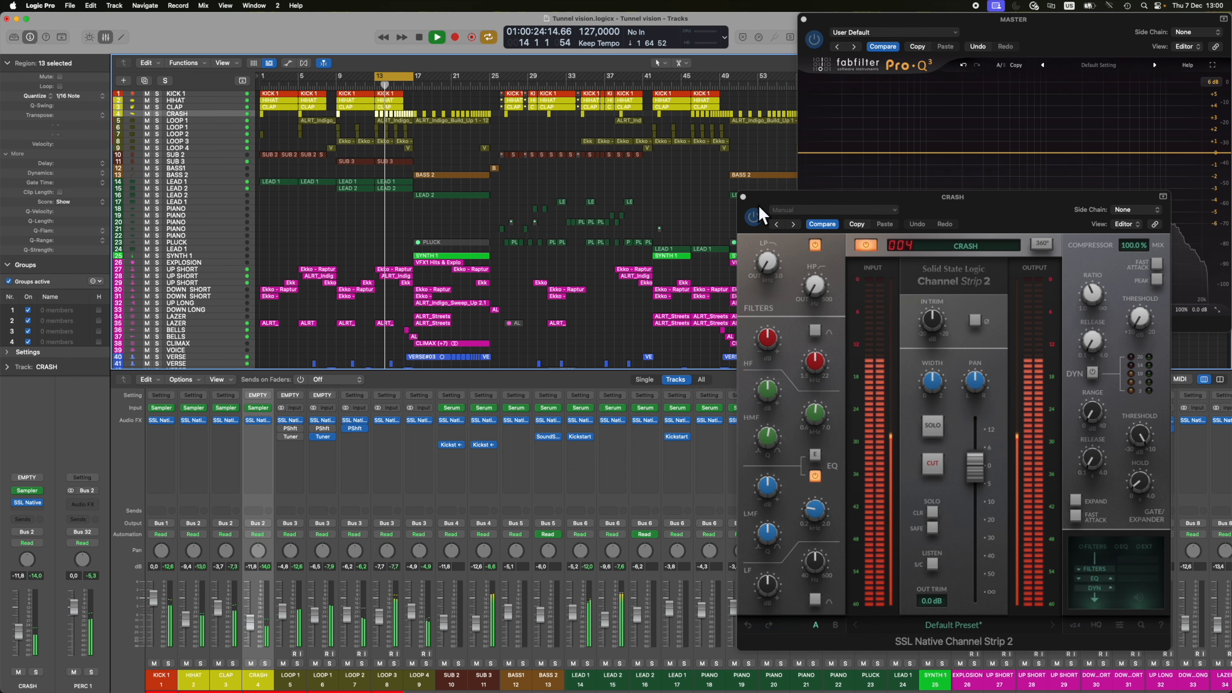
click(743, 197)
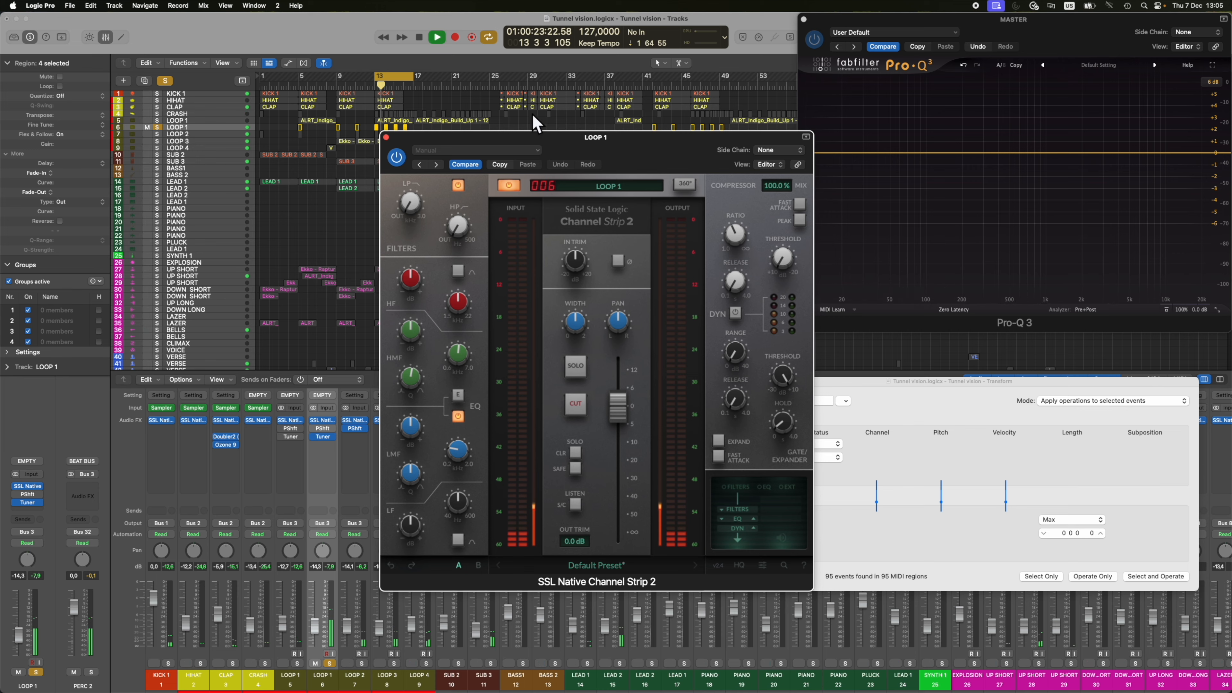
Step: Move LOOP 1's SSL Native Channel Strip 2 window aside and lower its input trim
drag(578, 143, 800, 145)
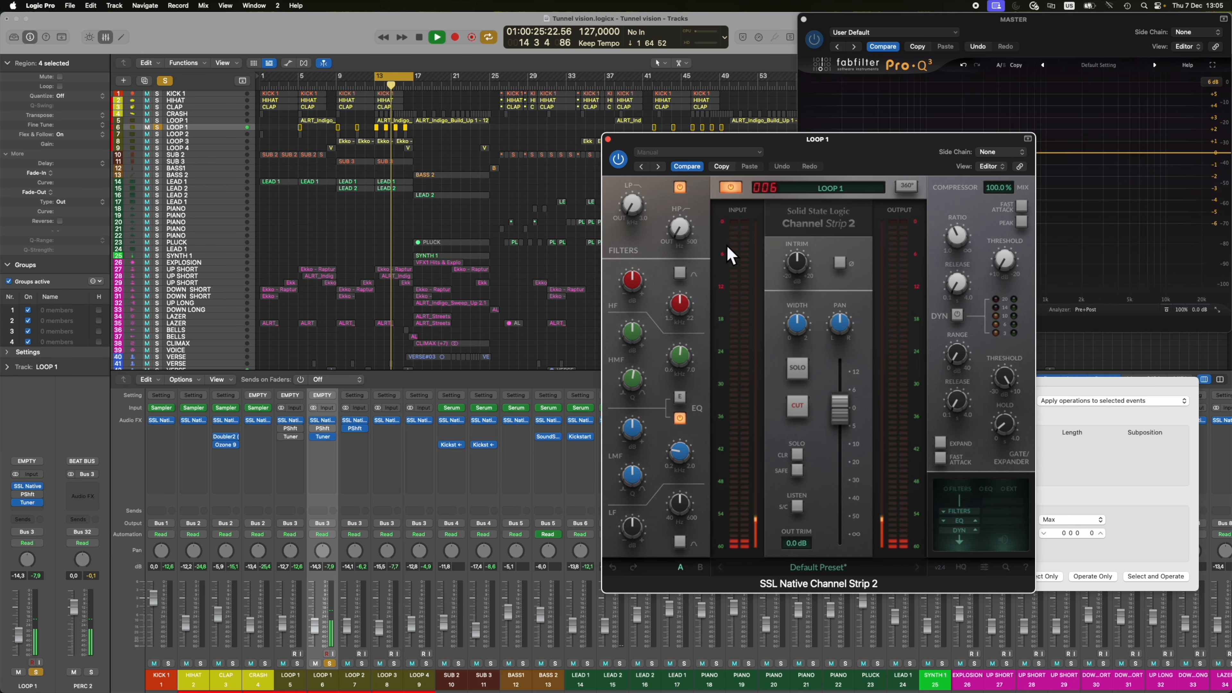
drag(797, 262, 797, 299)
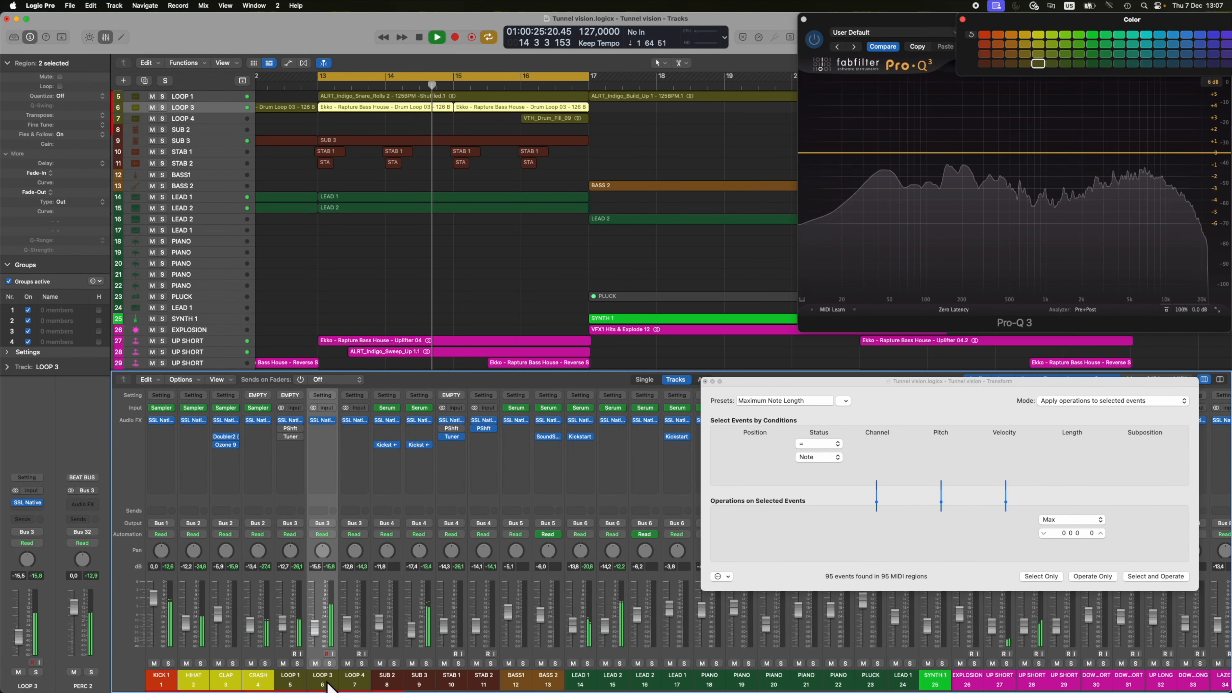
Step: Solo LOOP 3 and set its SSL channel strip's input trim to -11.8 dB, and lower LOOP 4's input trim as well
click(330, 662)
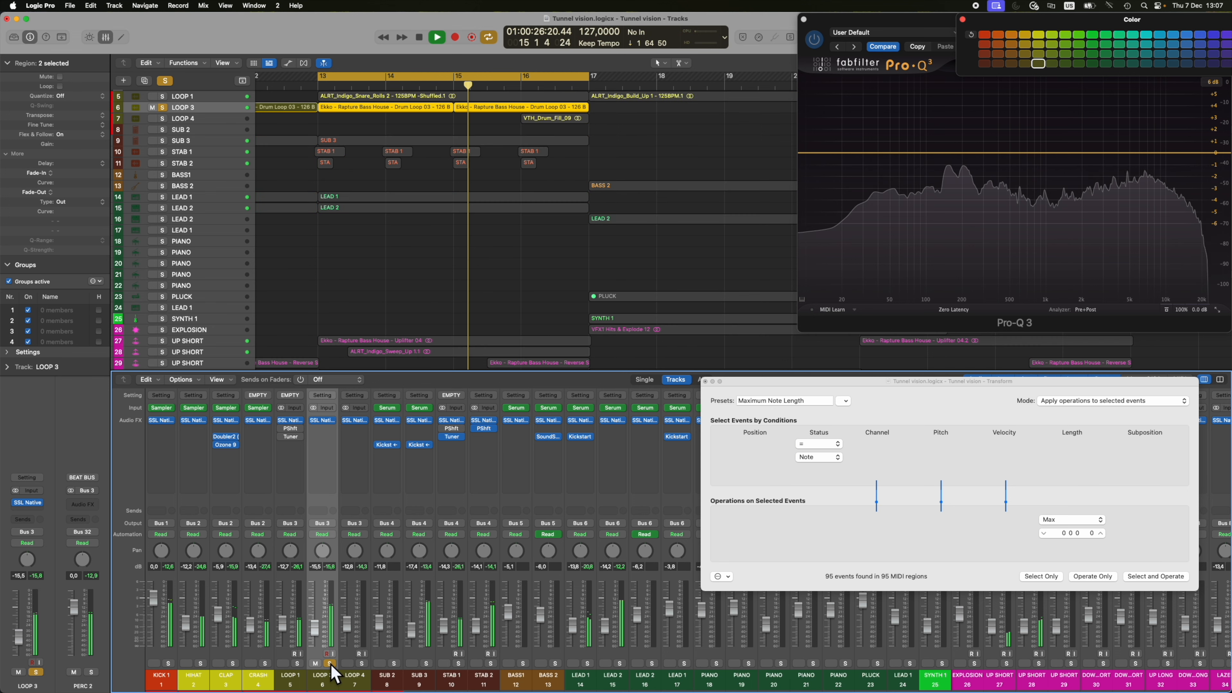
click(323, 421)
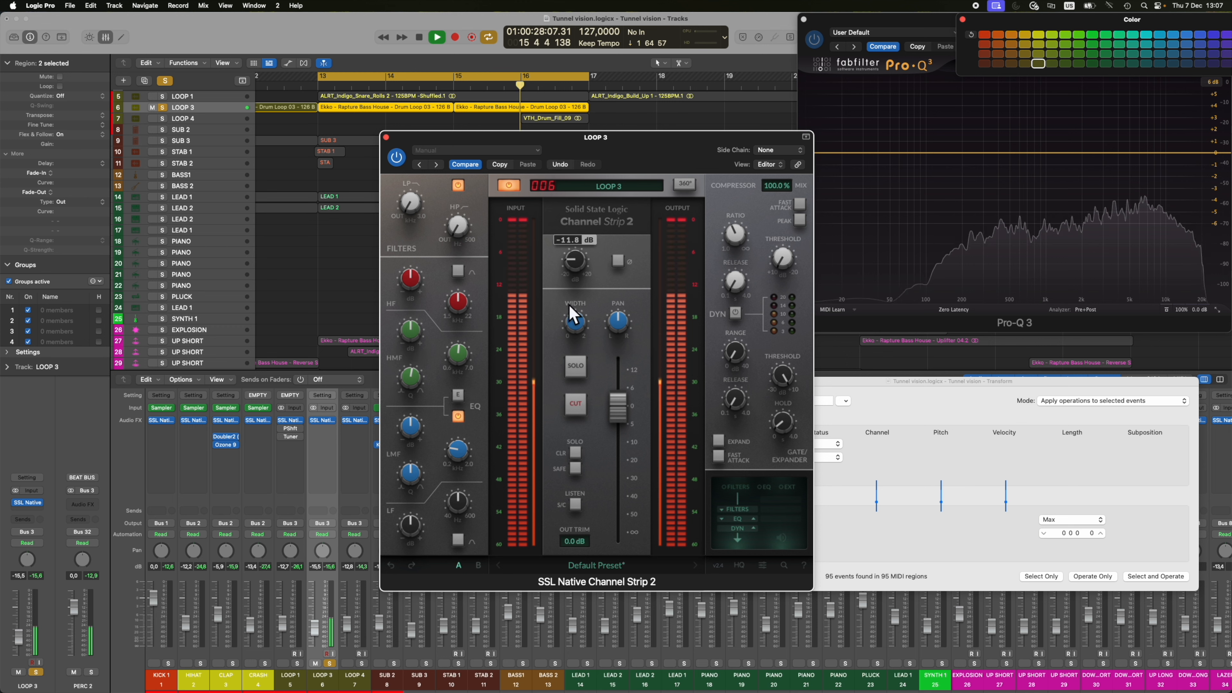
click(387, 137)
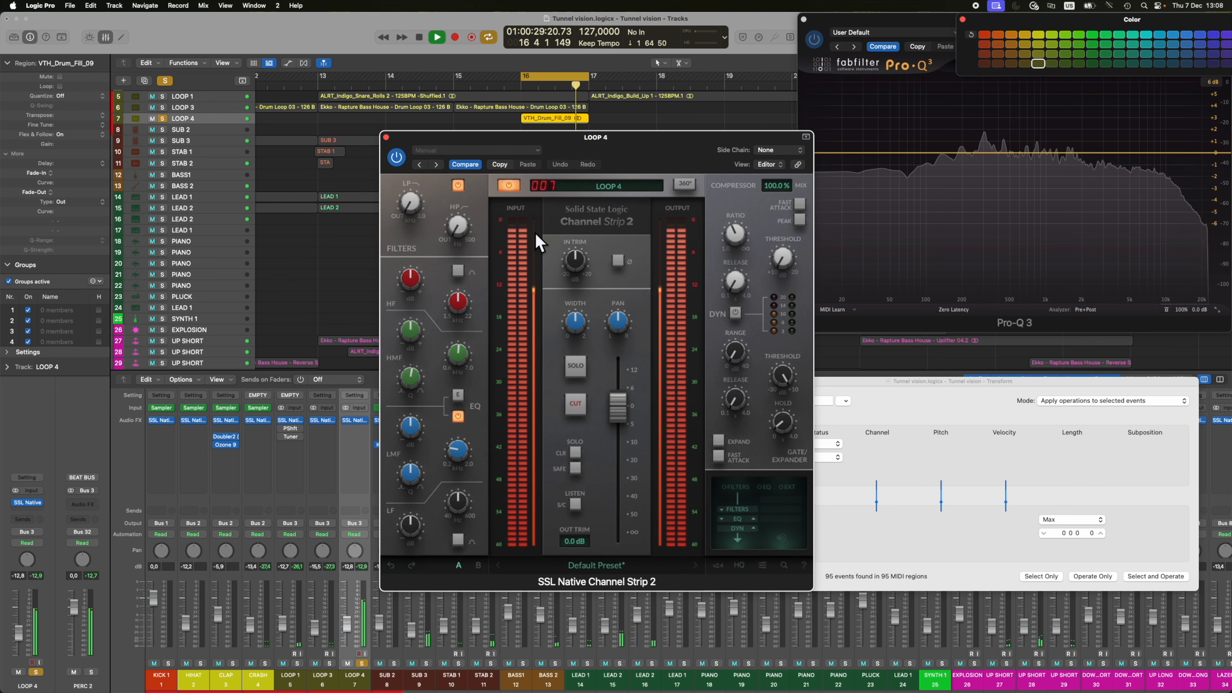
drag(576, 262, 572, 301)
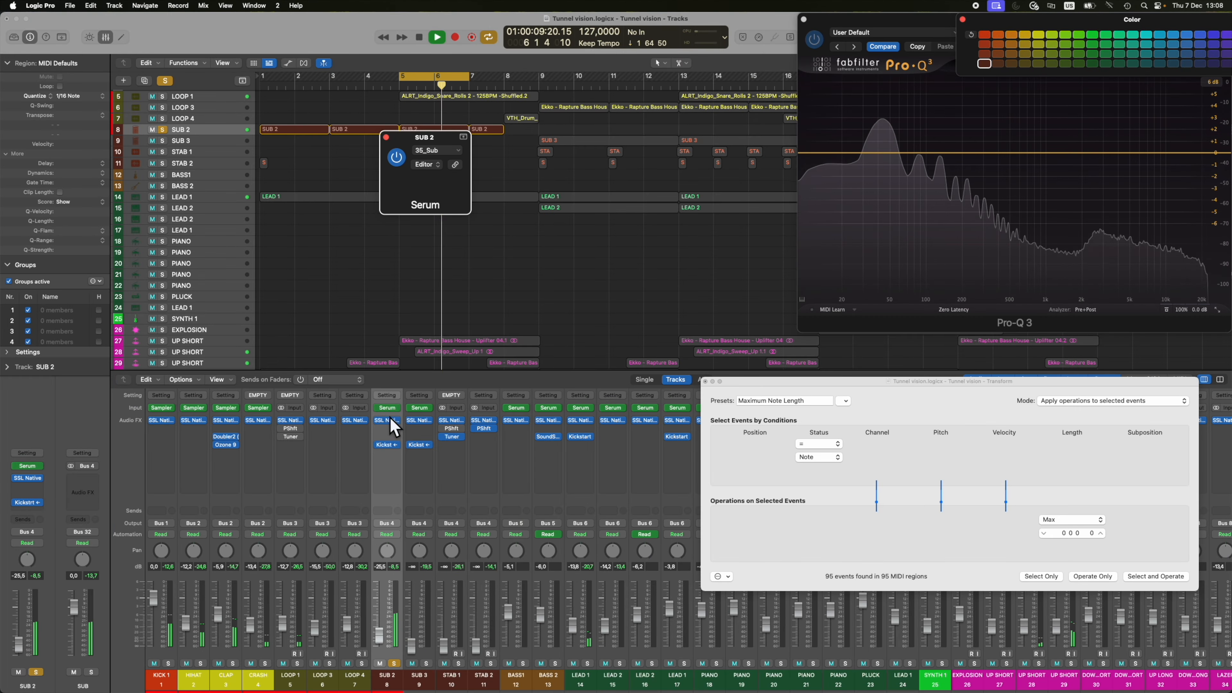
Step: Open Serum and the SSL channel strip on SUB 2 and lower Serum's master volume
click(386, 409)
drag(665, 160, 926, 99)
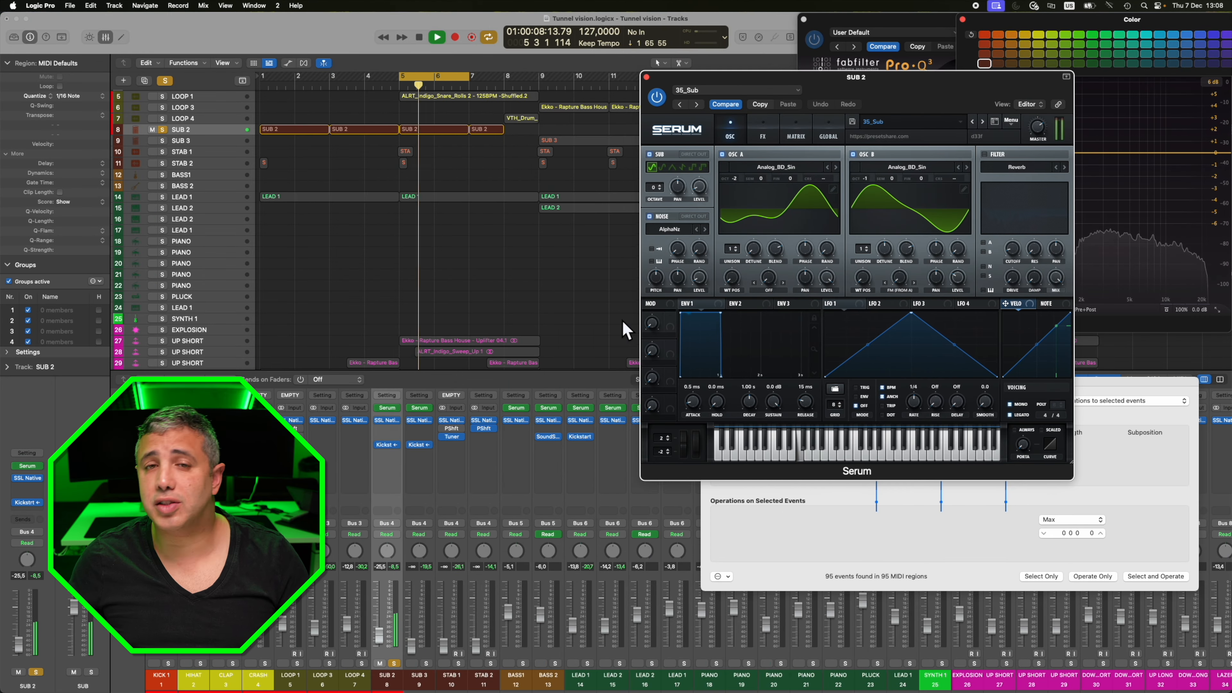
click(382, 421)
drag(1037, 128, 1042, 159)
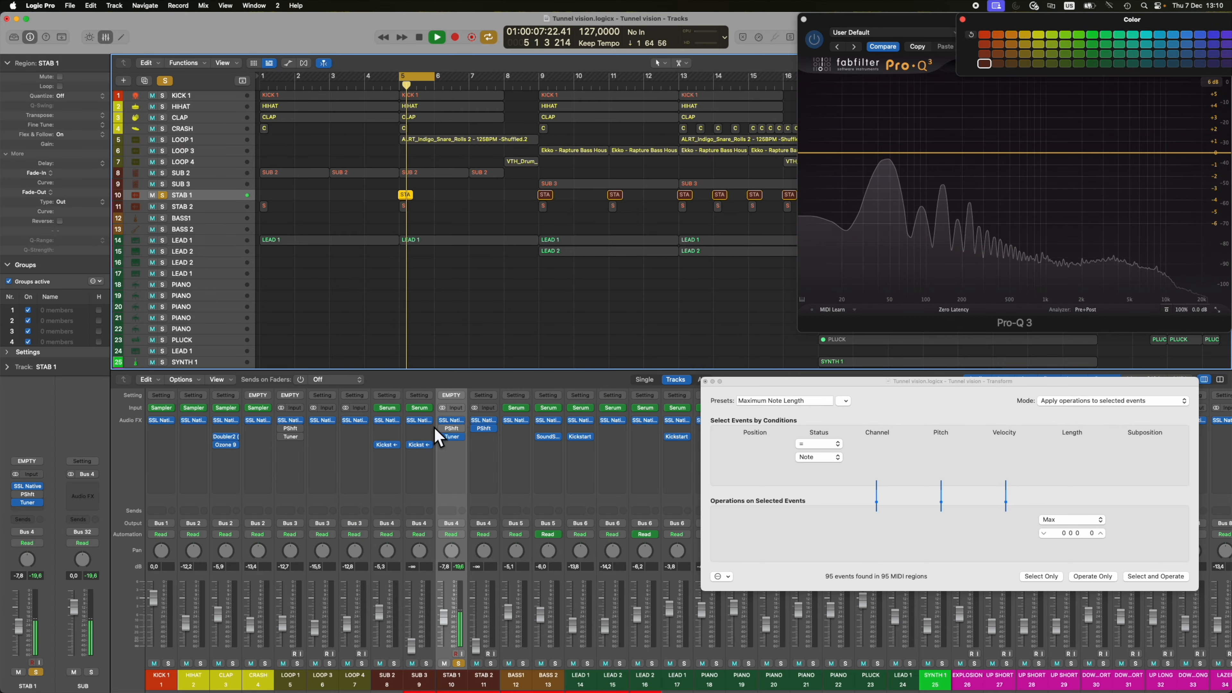
Step: Lower the input trim in STAB 1's SSL Native Channel Strip 2 and close its window
click(451, 420)
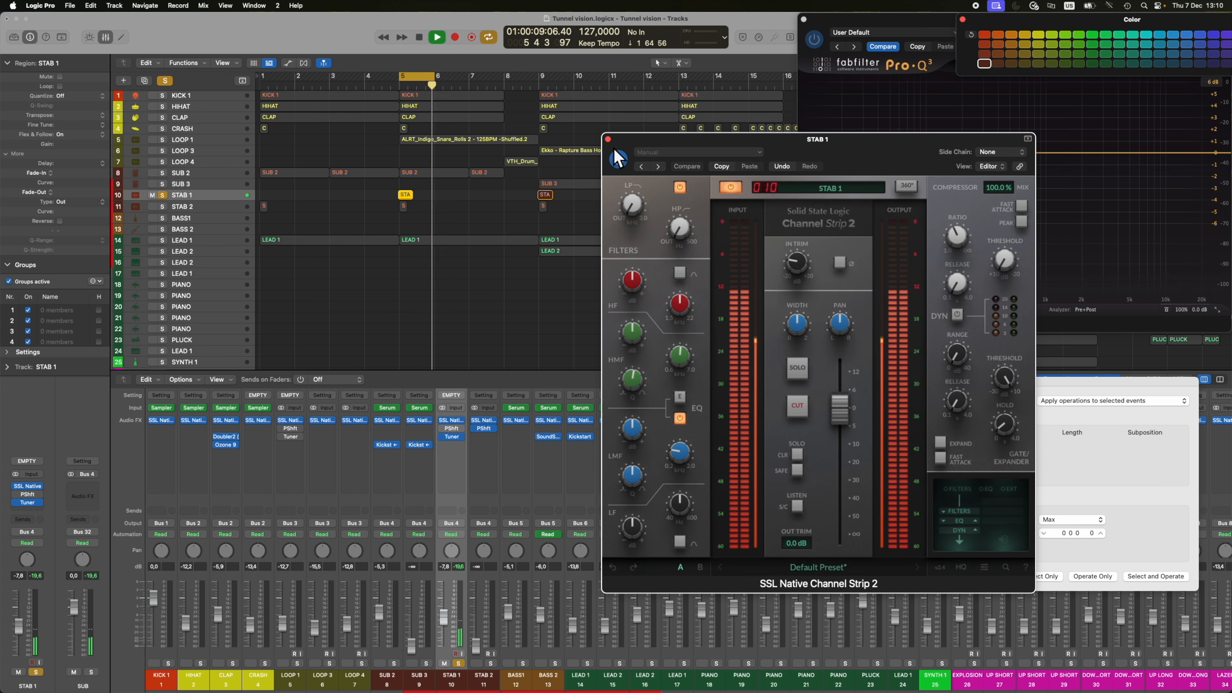
click(608, 139)
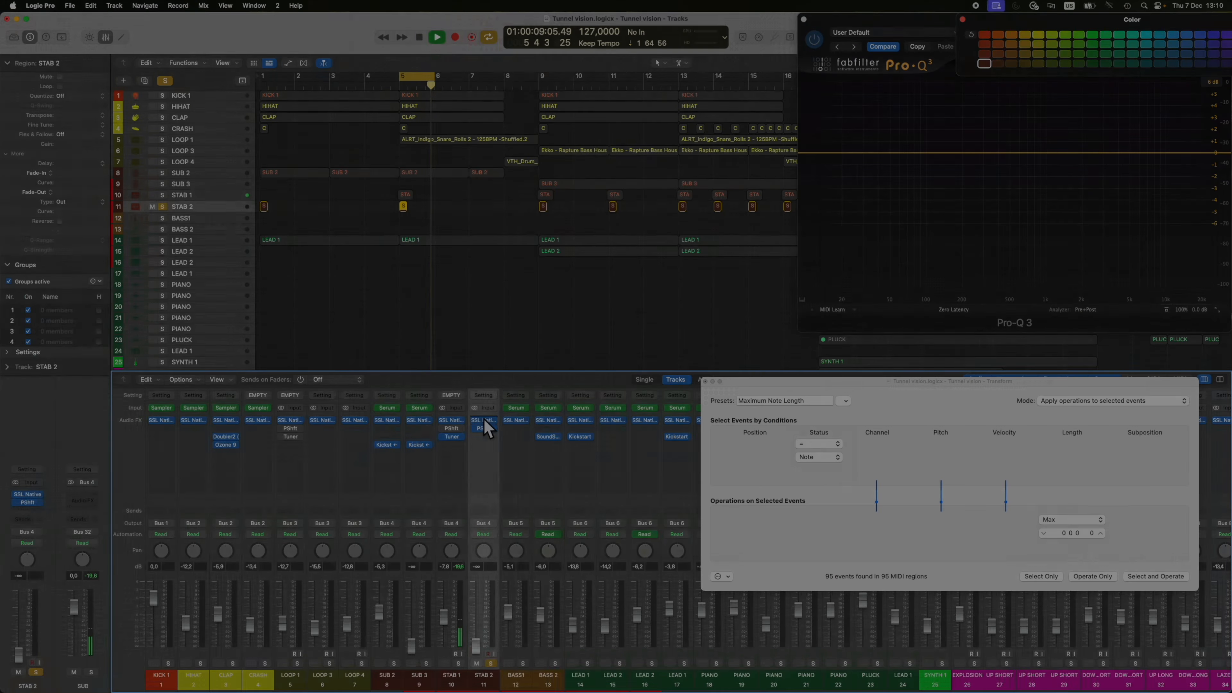
Step: Set the STAB 2 track fader to -10.2 dB and lower the input trim in its SSL channel strip
click(484, 421)
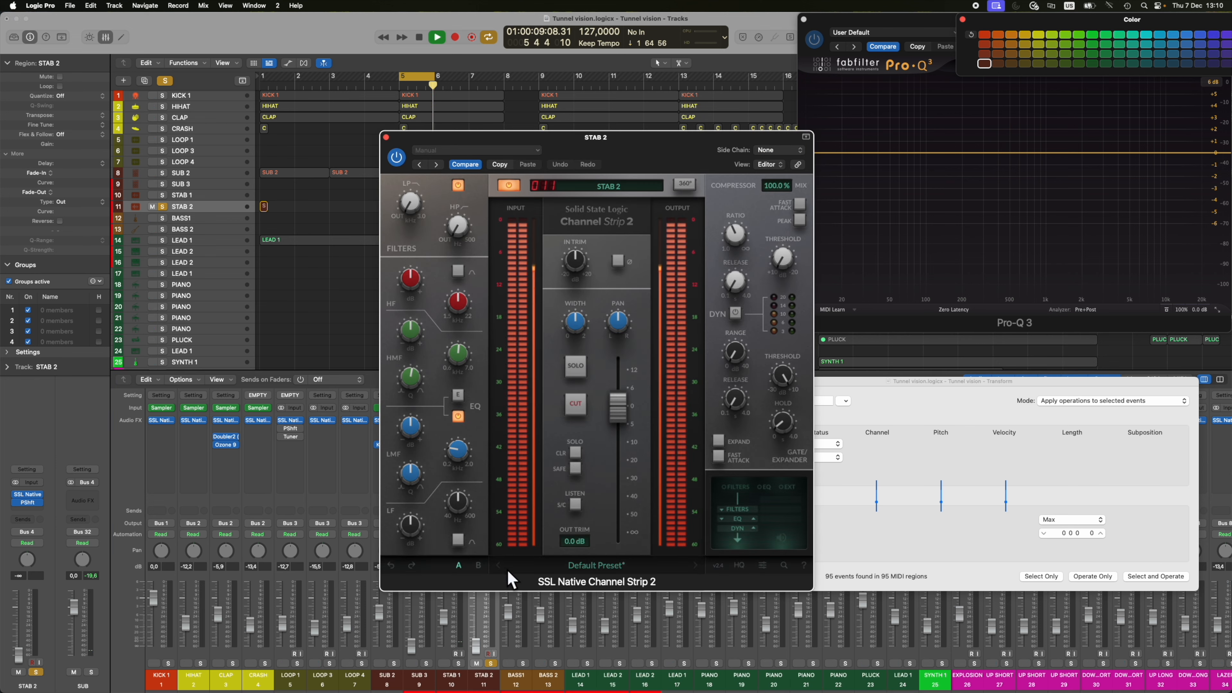
drag(474, 629, 475, 604)
drag(574, 280, 575, 320)
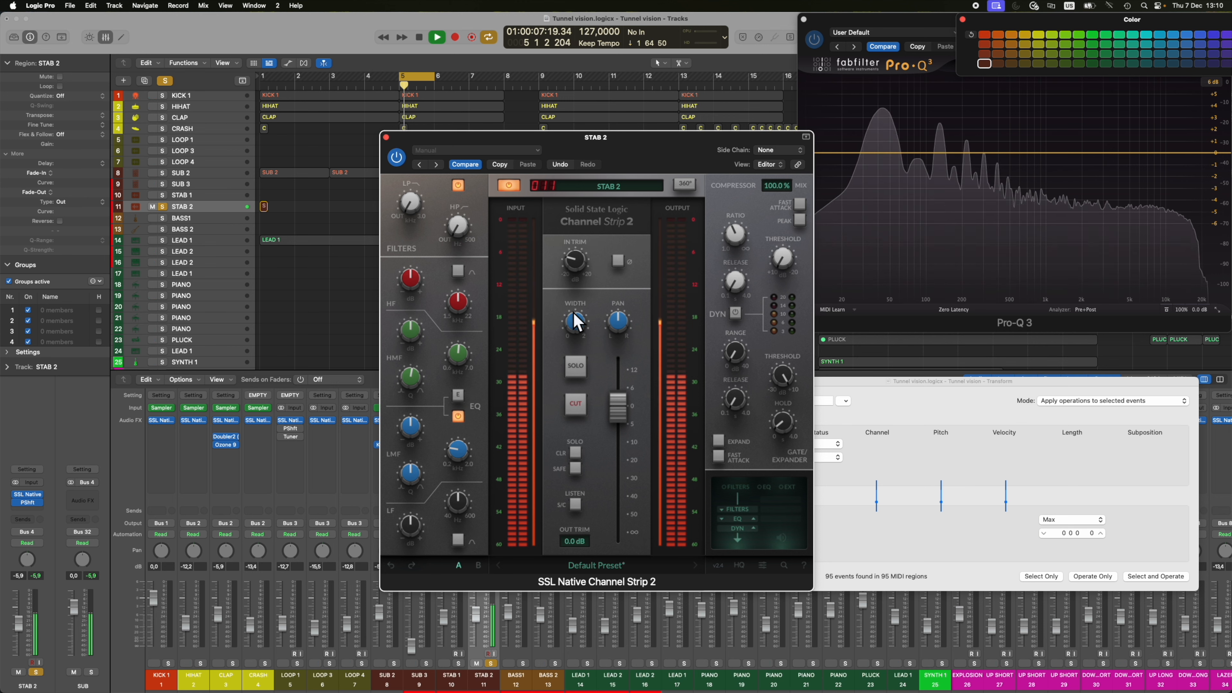
drag(477, 629, 478, 637)
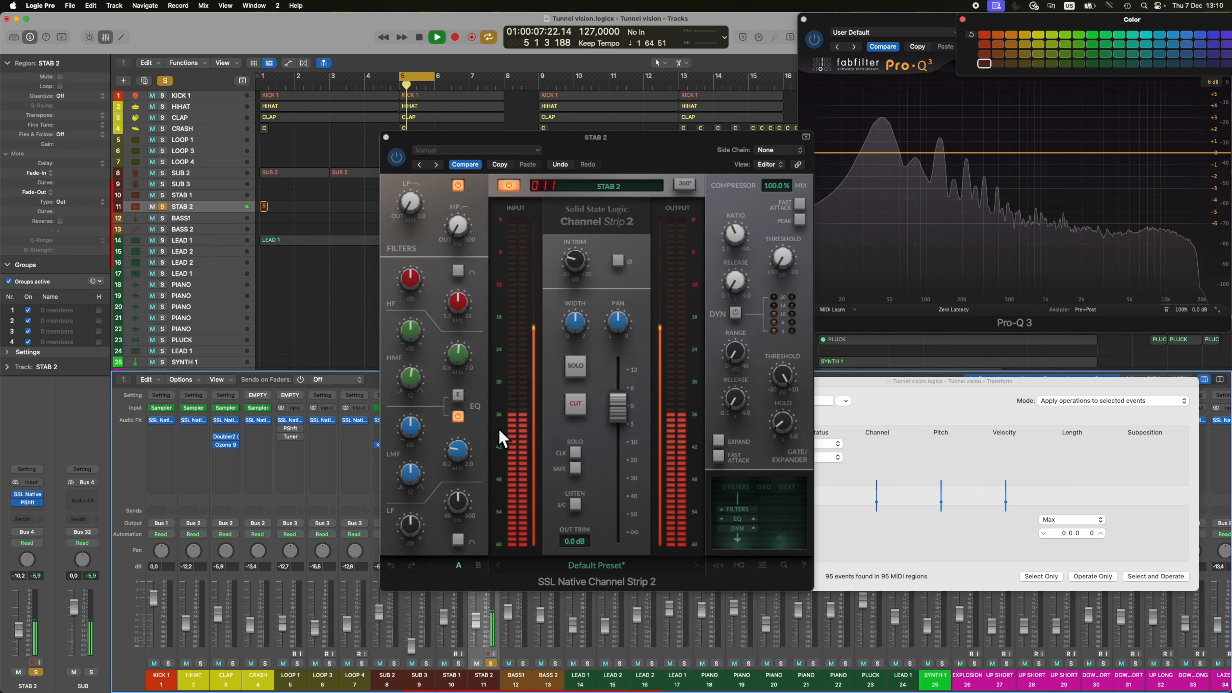
drag(575, 256, 575, 261)
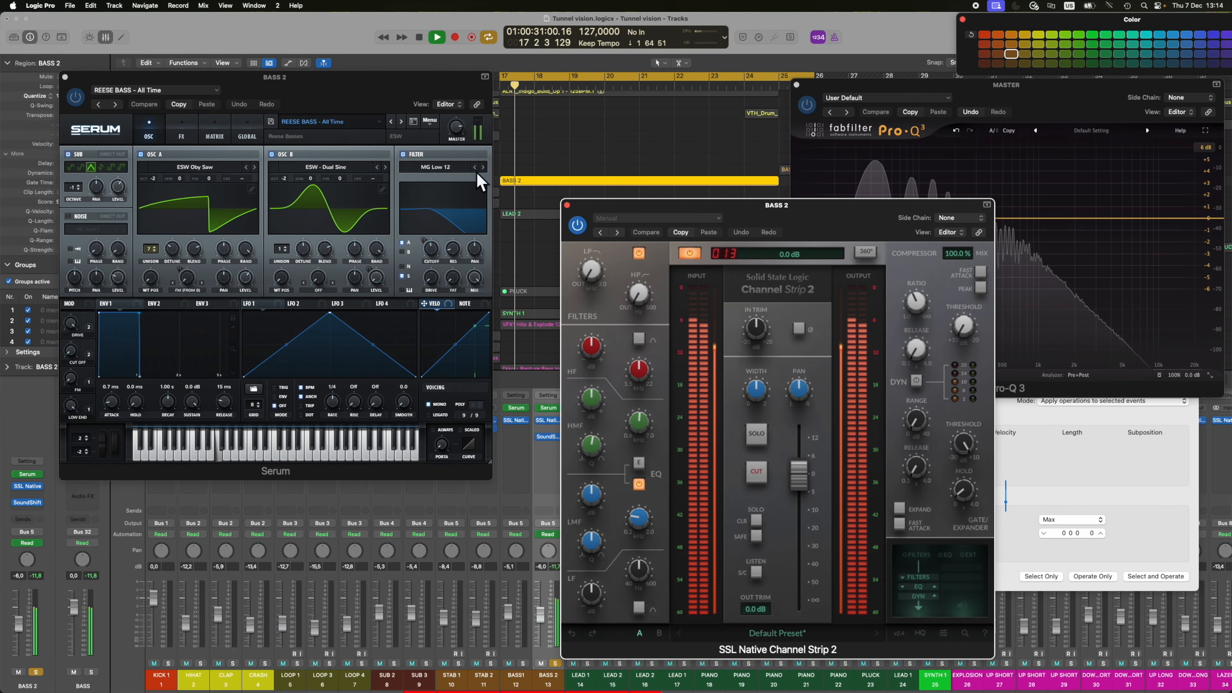
Step: Lower Serum's master volume on BASS 2 and close the track's channel strip window
drag(456, 143, 450, 150)
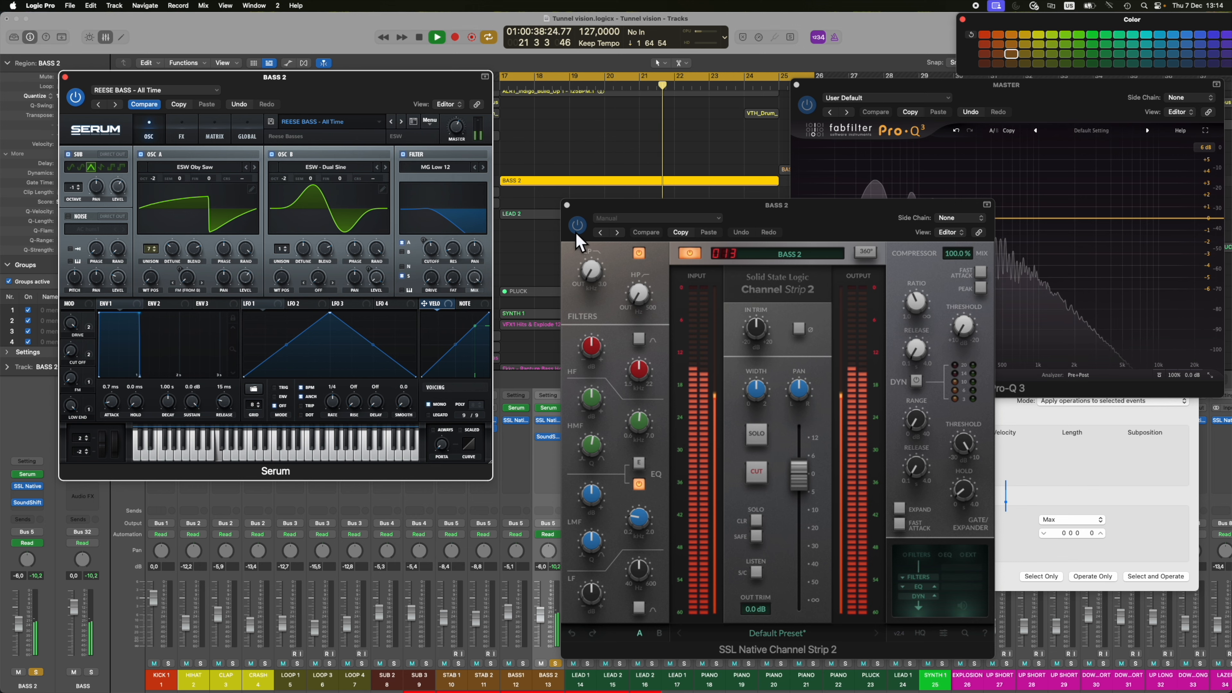
click(567, 204)
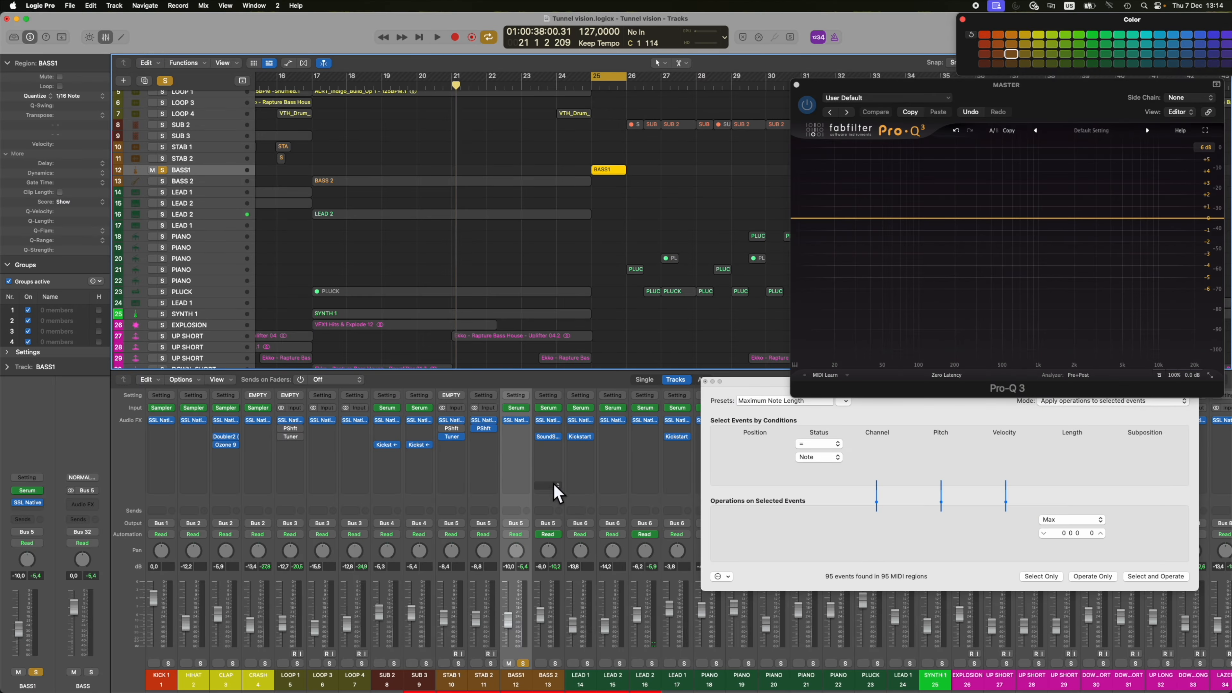
Step: Open Serum and the SSL channel strip on BASS1 side by side and lower Serum's master volume
click(519, 408)
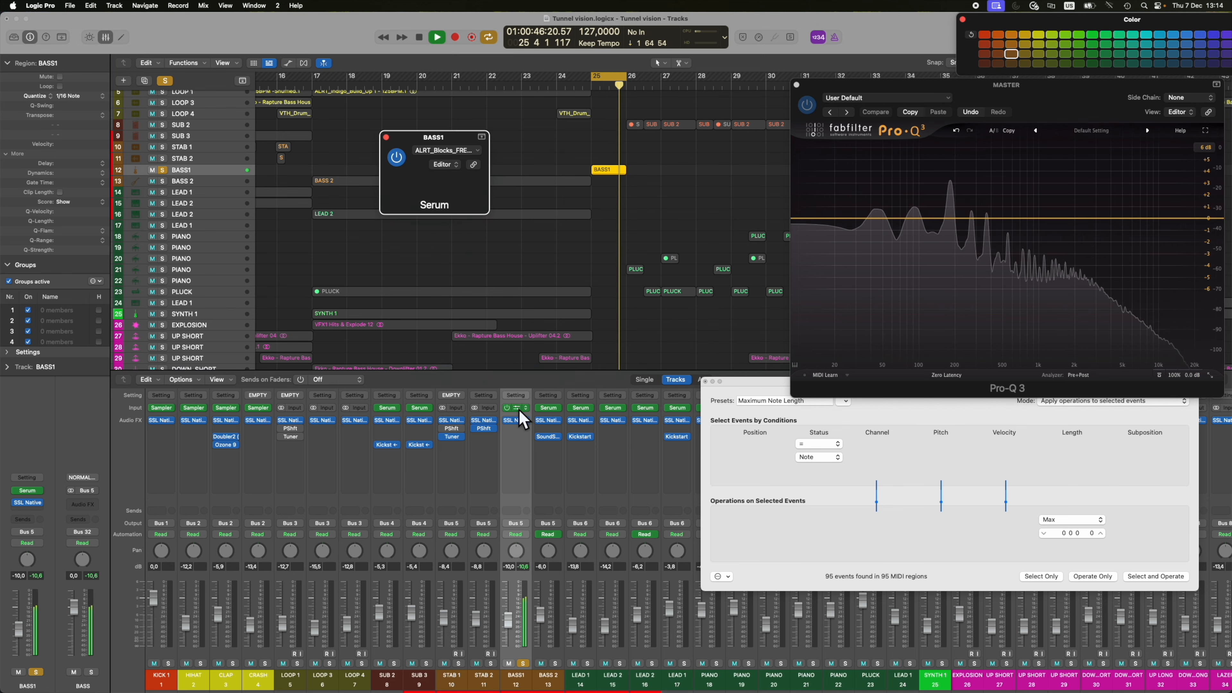
drag(396, 112, 309, 105)
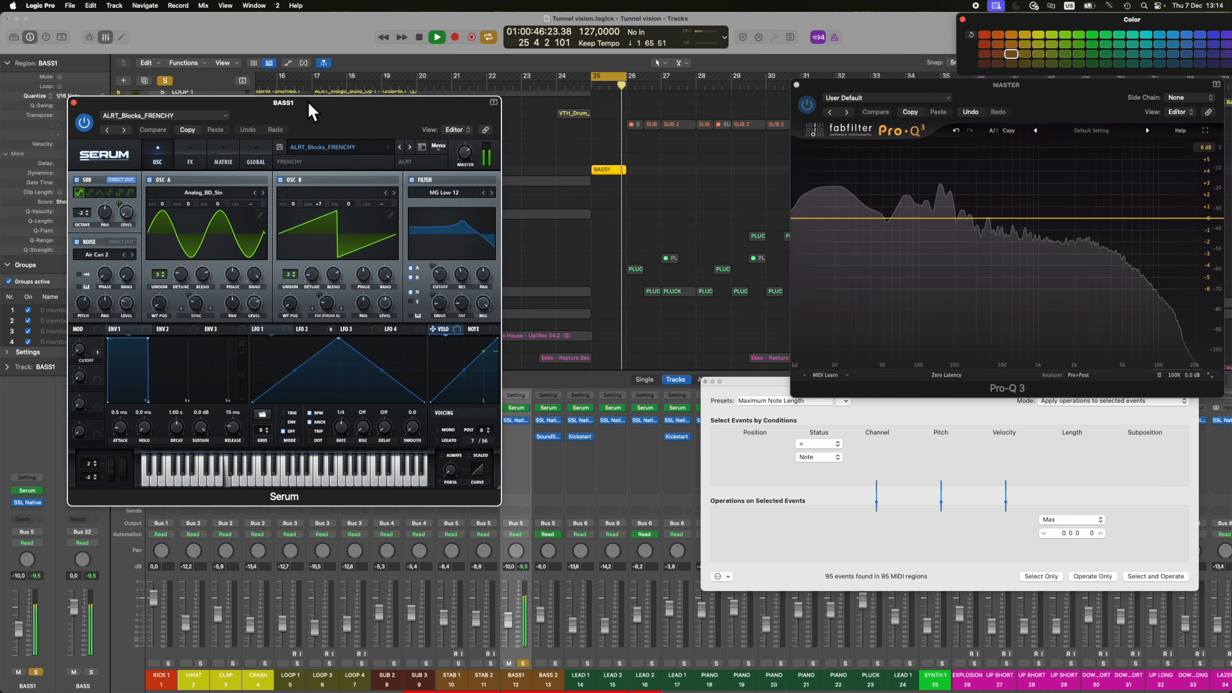
click(517, 420)
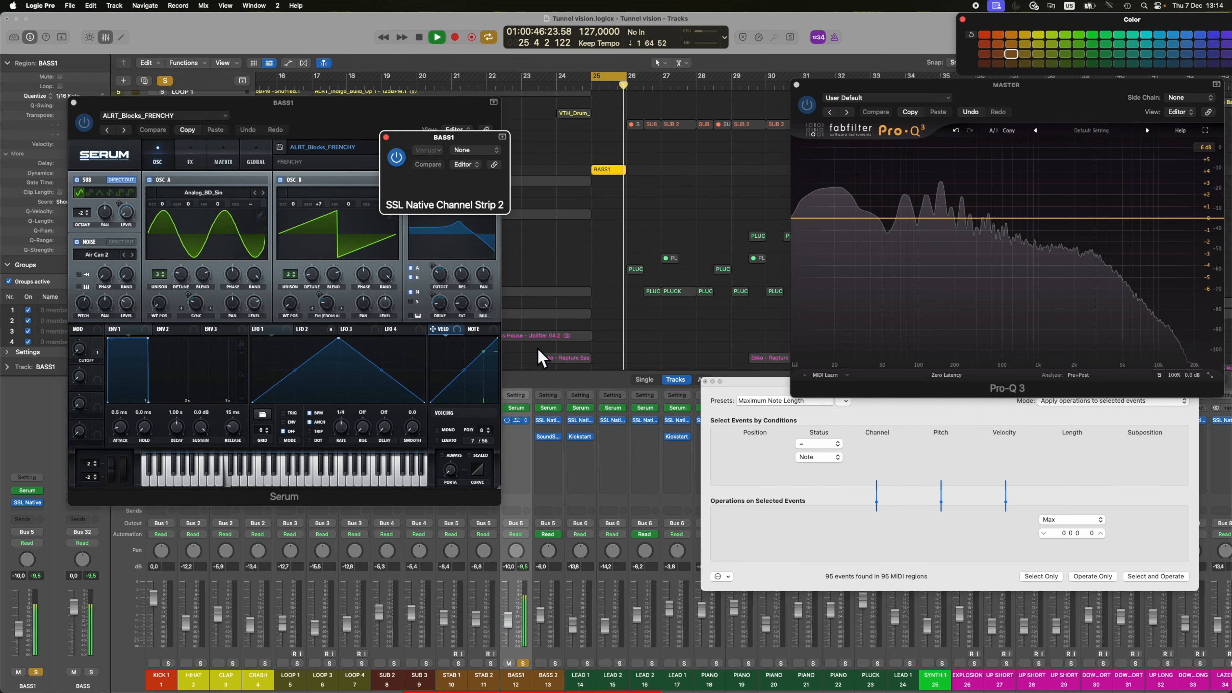
drag(594, 130, 827, 196)
mouse_move(464, 153)
mouse_down()
mouse_move(464, 184)
mouse_move(460, 175)
mouse_up()
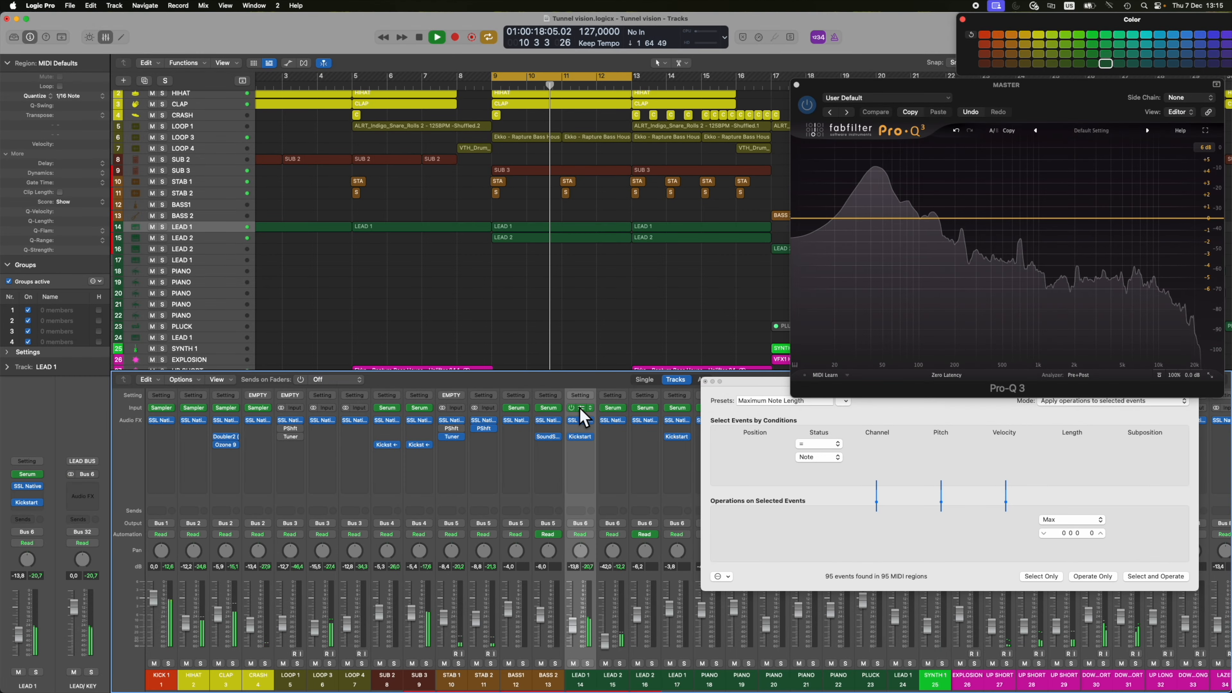
Step: Open Serum and the SSL channel strip on LEAD 1 (track 14) and lower Serum's master volume
click(580, 407)
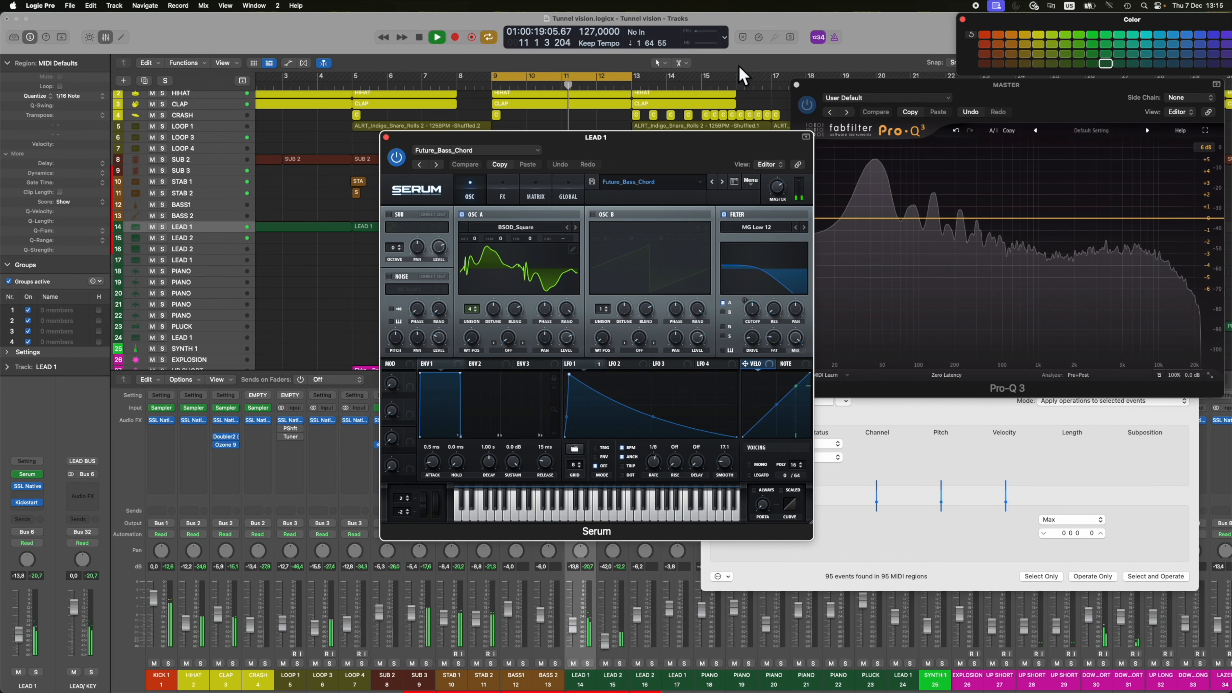
drag(689, 154, 379, 104)
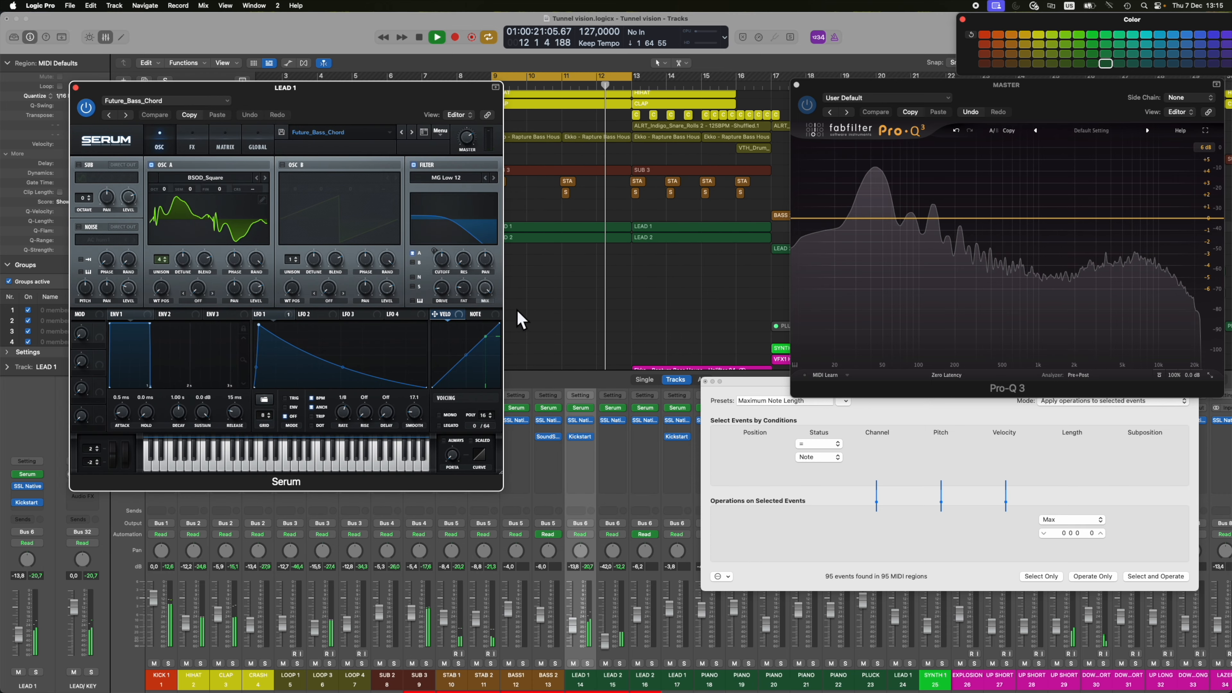
click(581, 421)
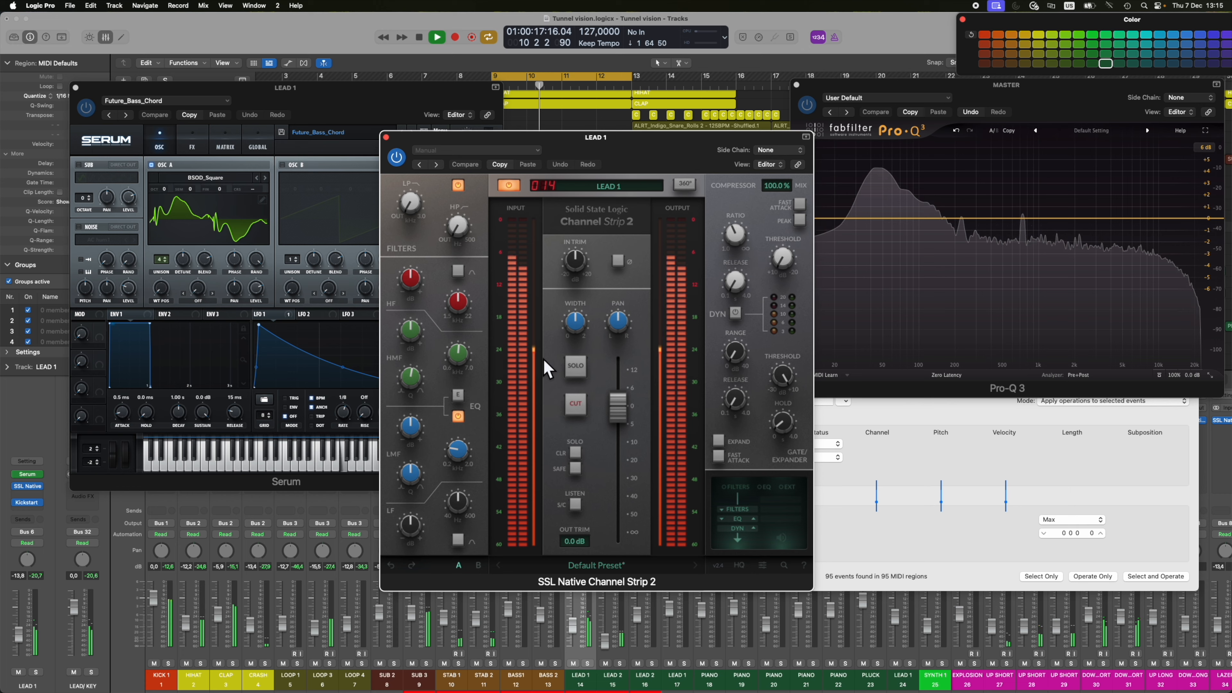
drag(558, 151, 878, 240)
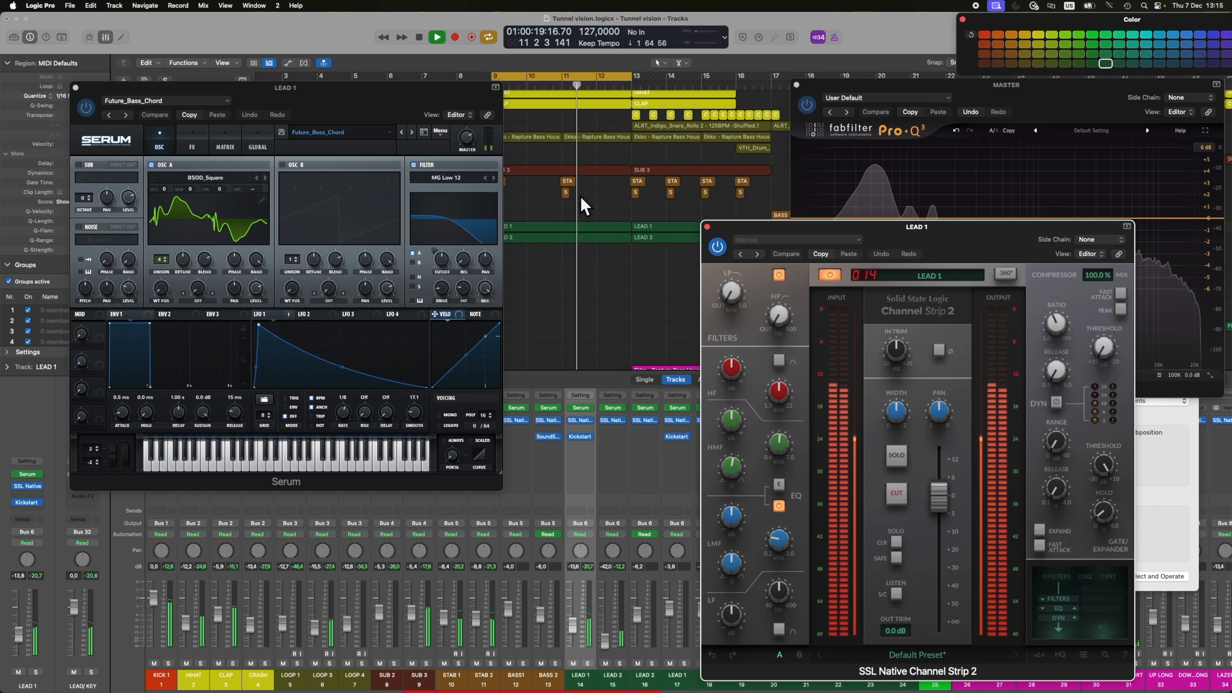
click(465, 145)
drag(465, 142, 465, 152)
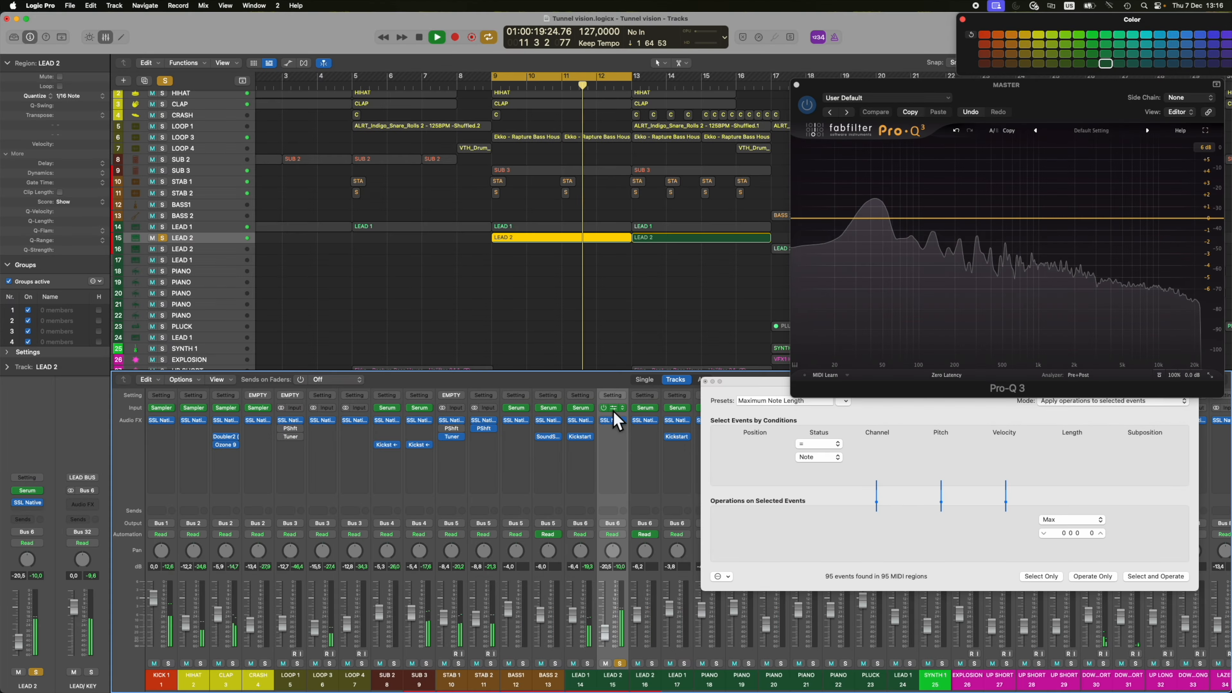
Step: Open Serum and the SSL channel strip on LEAD 2 (track 15) and lower Serum's master volume
click(613, 408)
drag(669, 172, 398, 159)
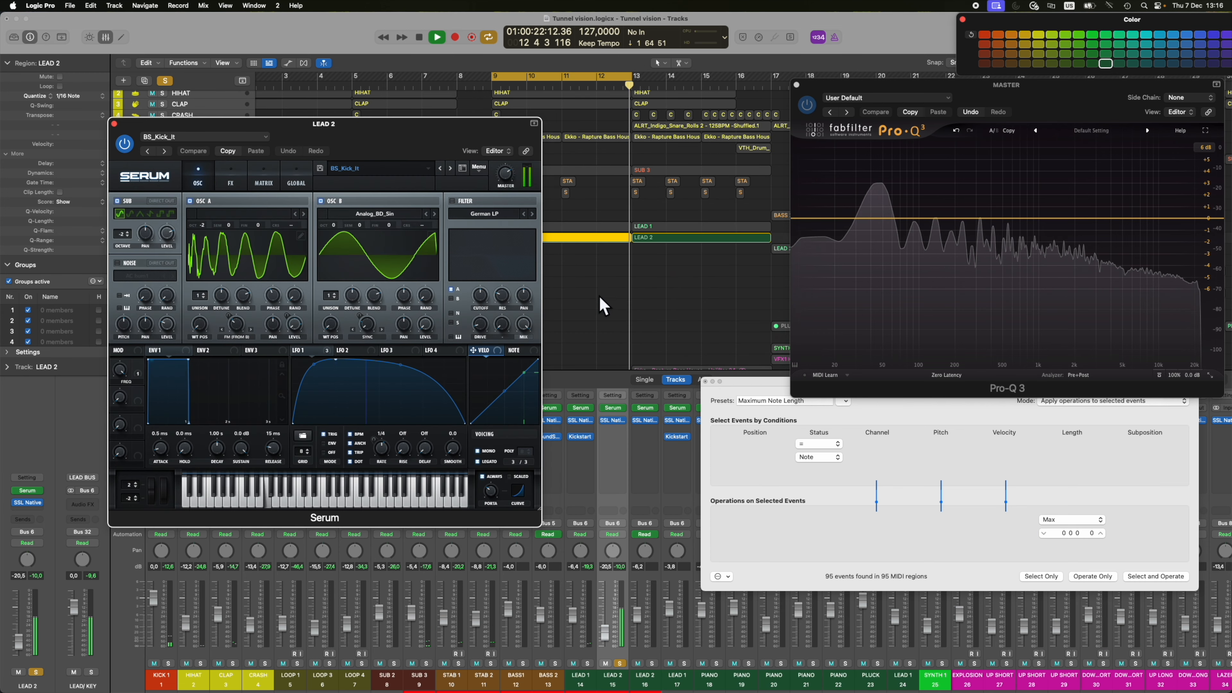
click(613, 421)
drag(439, 143, 703, 216)
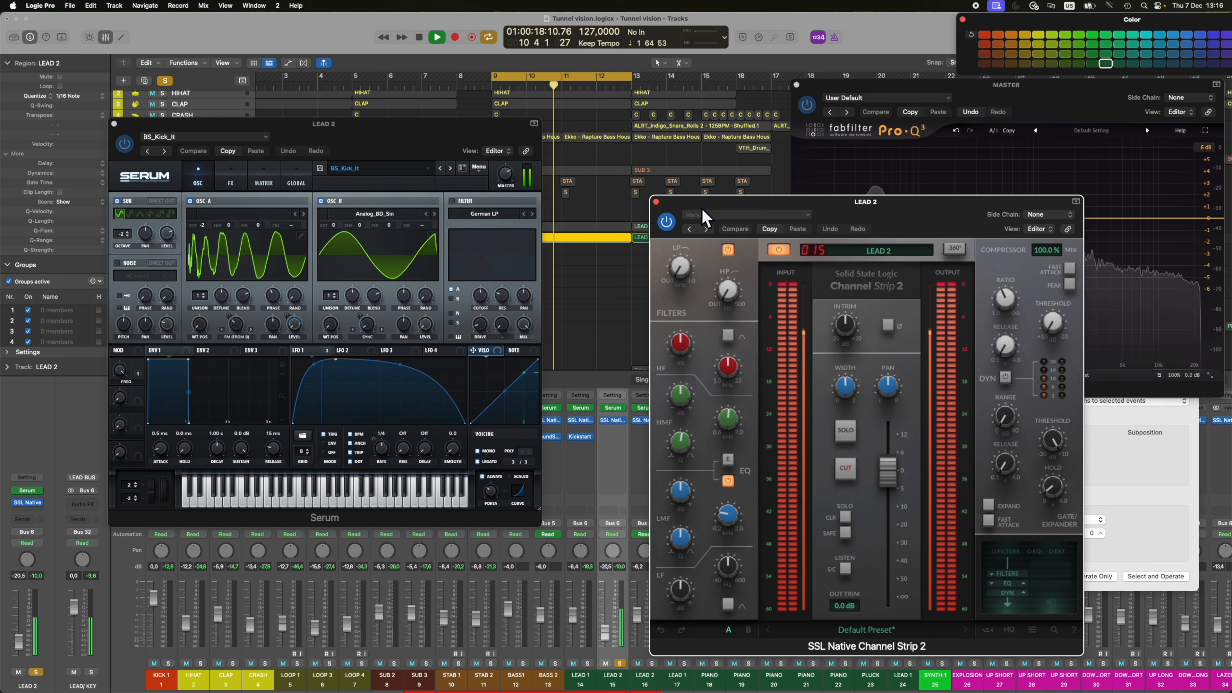
click(503, 180)
drag(505, 207, 504, 224)
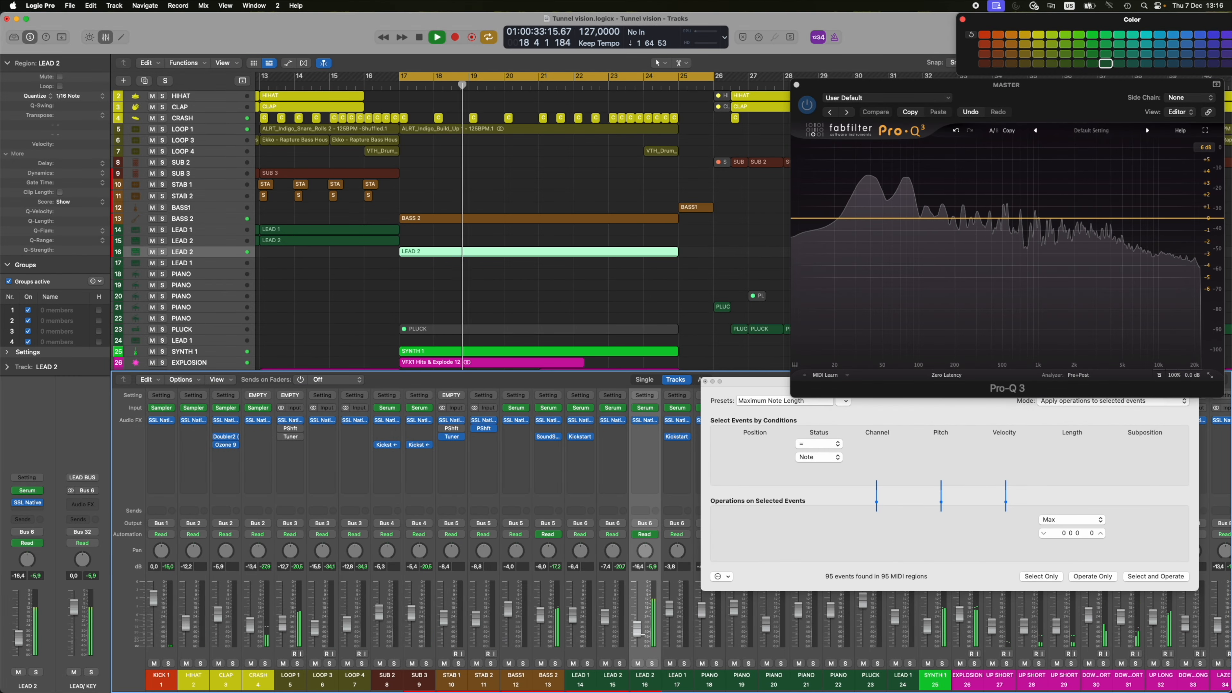
Step: Open Serum and the SSL channel strip on LEAD 2 (track 16) and lower Serum's master volume
click(644, 408)
click(644, 420)
drag(599, 142, 921, 198)
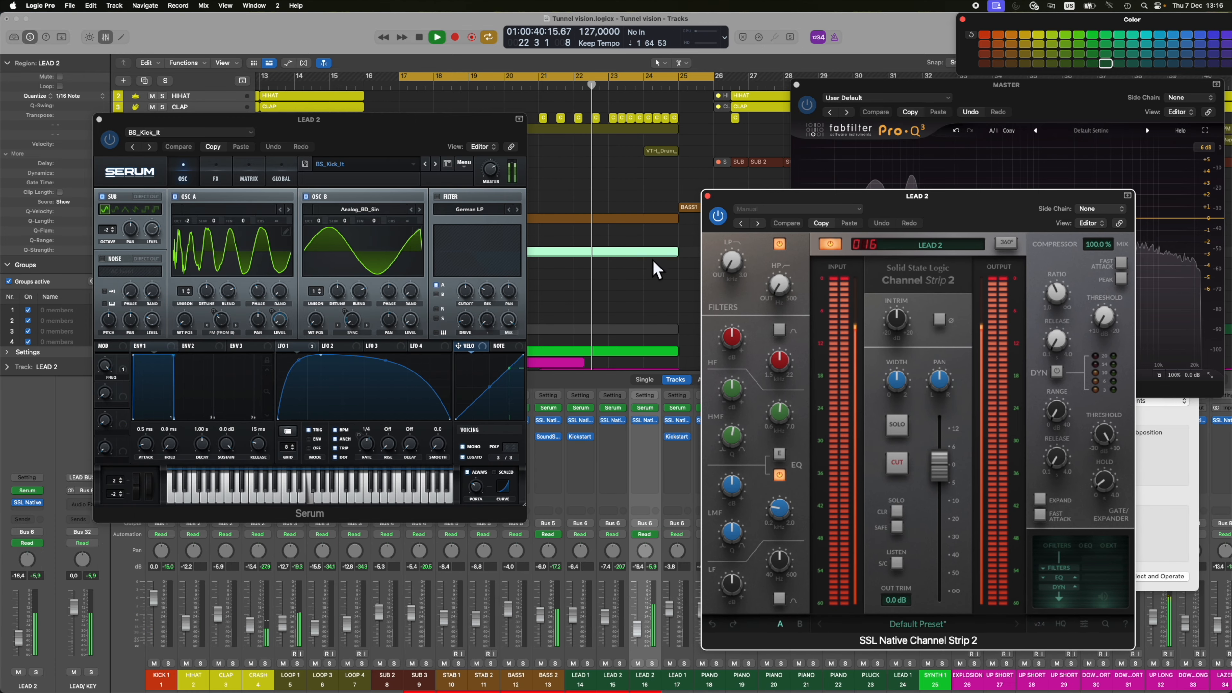
click(496, 179)
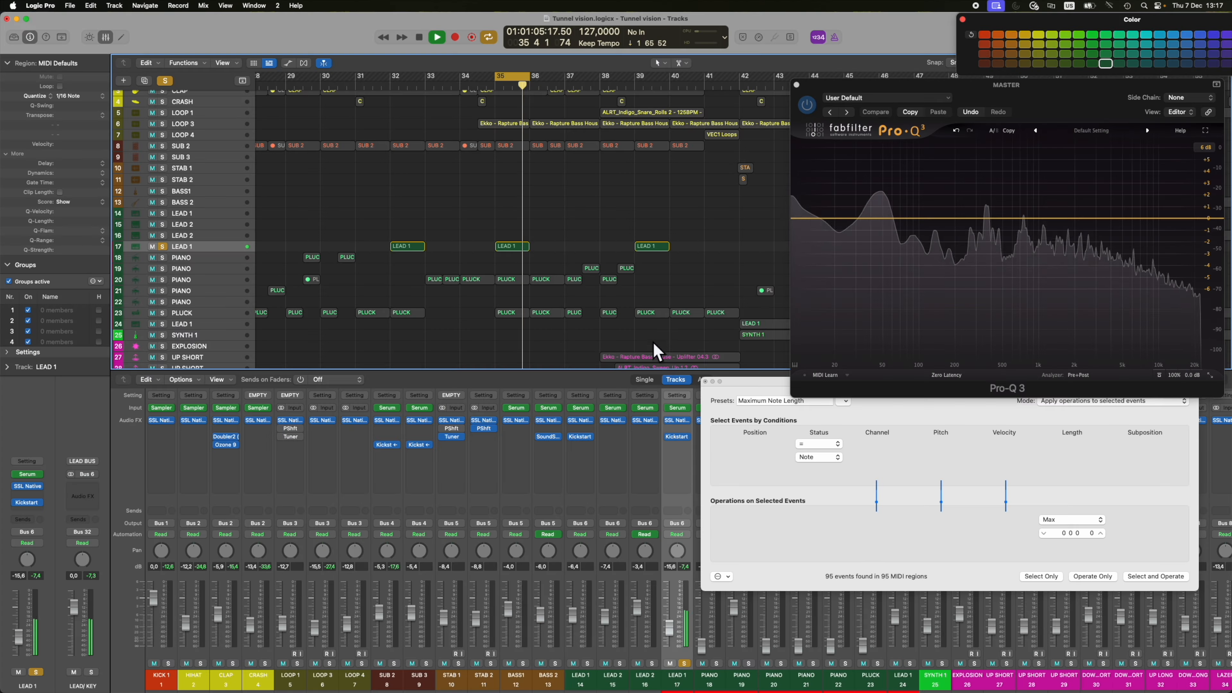
Step: Open Serum and the SSL channel strip on LEAD 1 (track 17) and lower Serum's master volume
click(677, 408)
drag(543, 162, 281, 134)
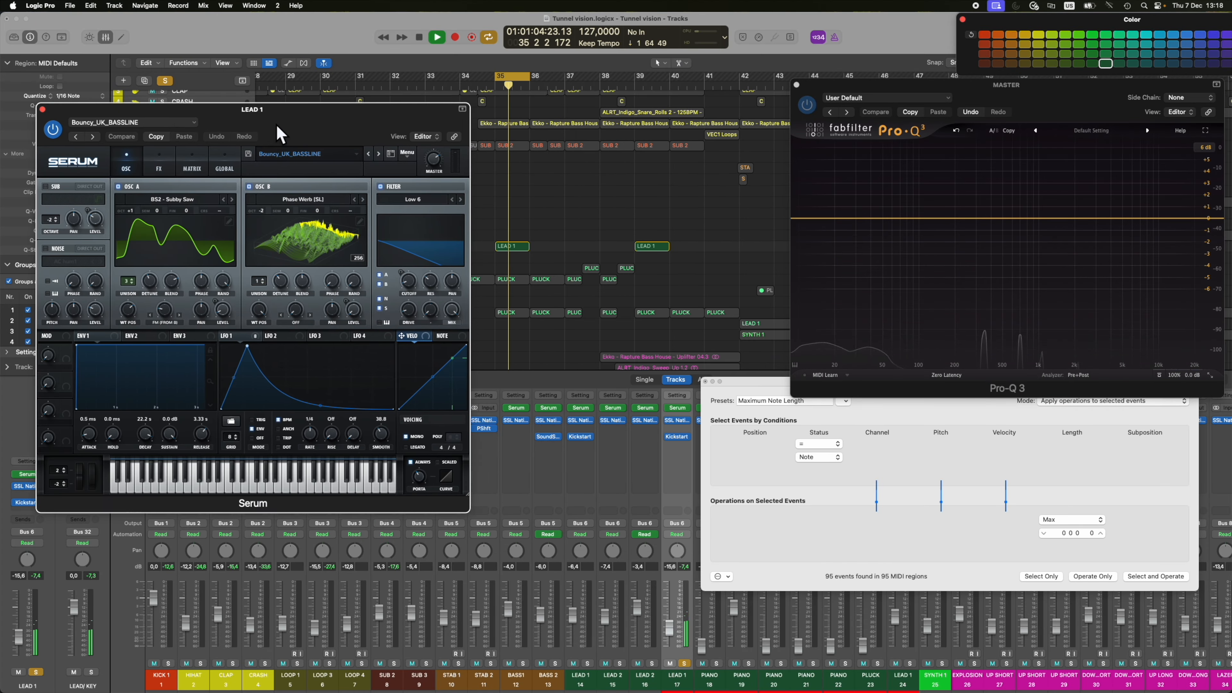
click(677, 420)
drag(548, 148, 886, 138)
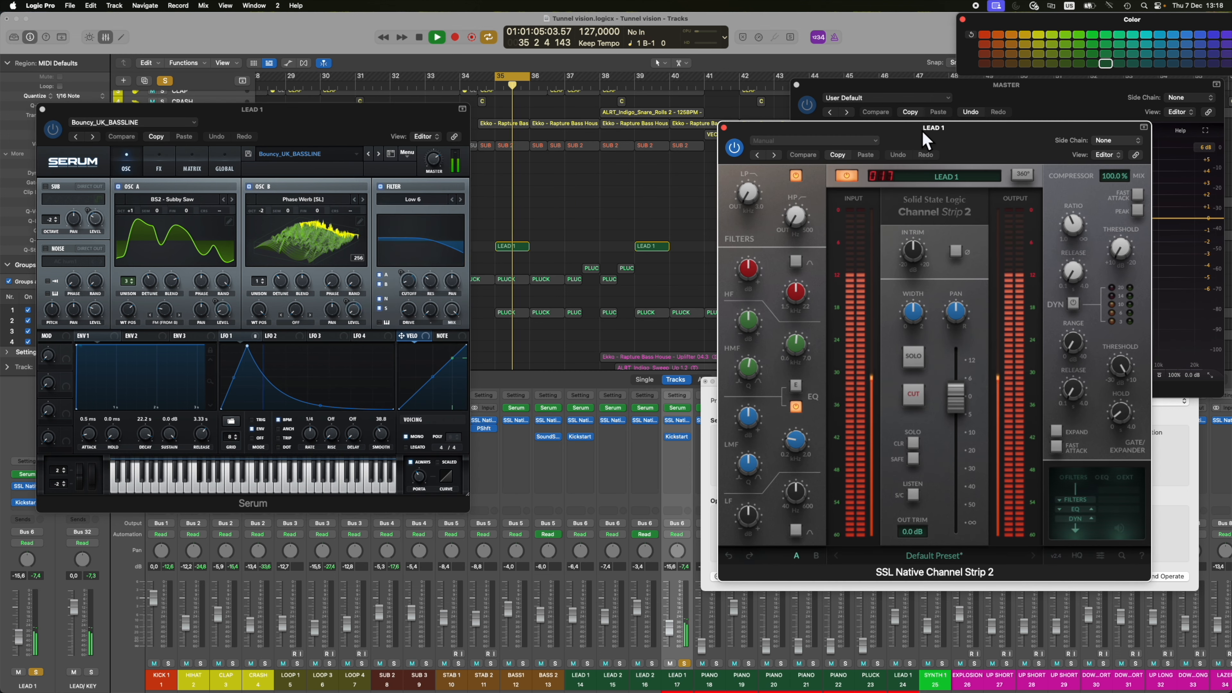
drag(433, 160, 442, 196)
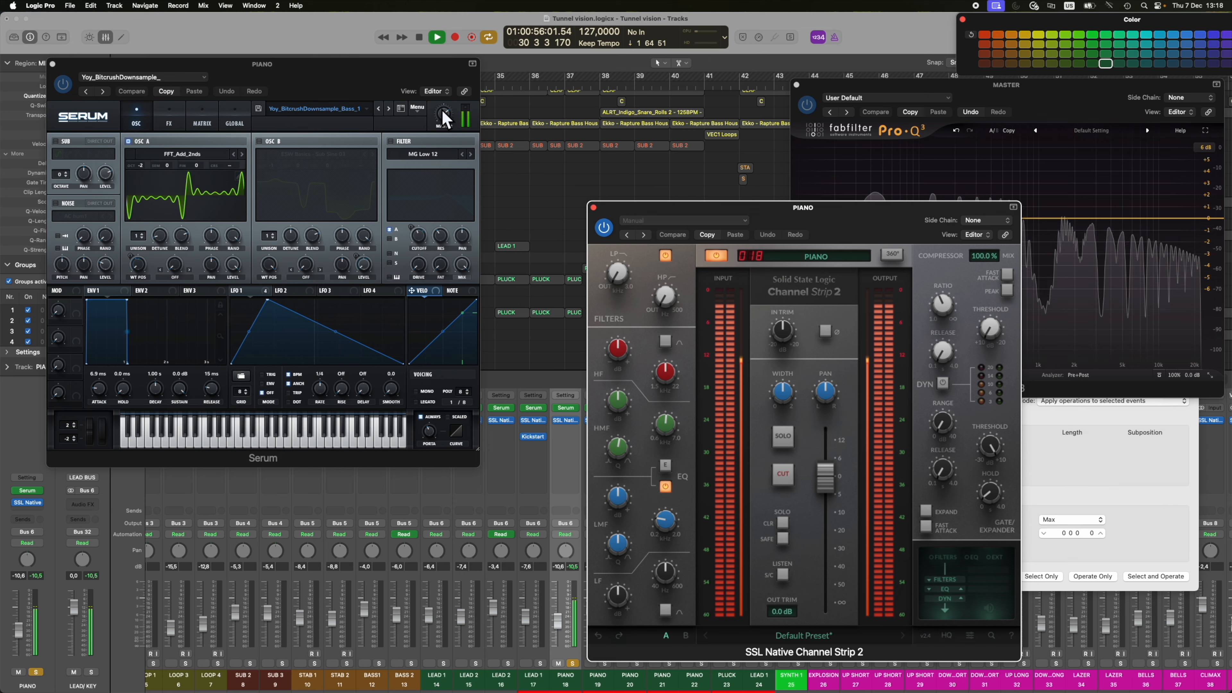
Step: Set Serum's master volume to 45% on PIANO track 18 and lower it on PIANO track 19
drag(445, 125, 450, 148)
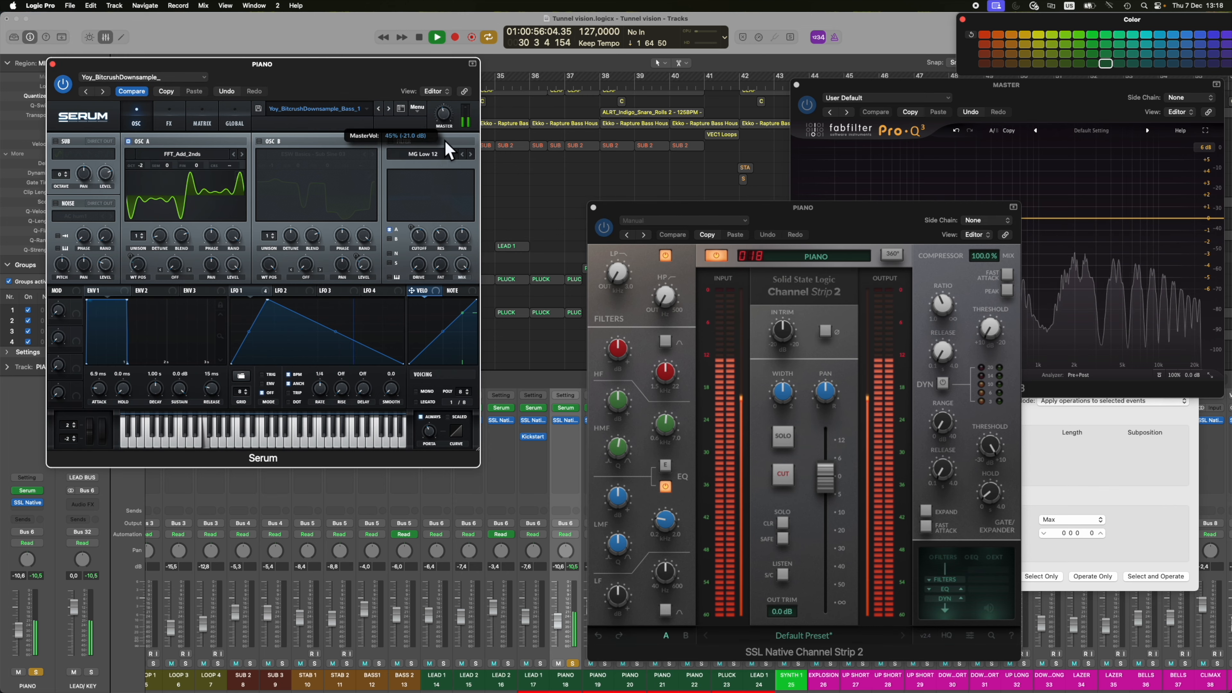
click(52, 64)
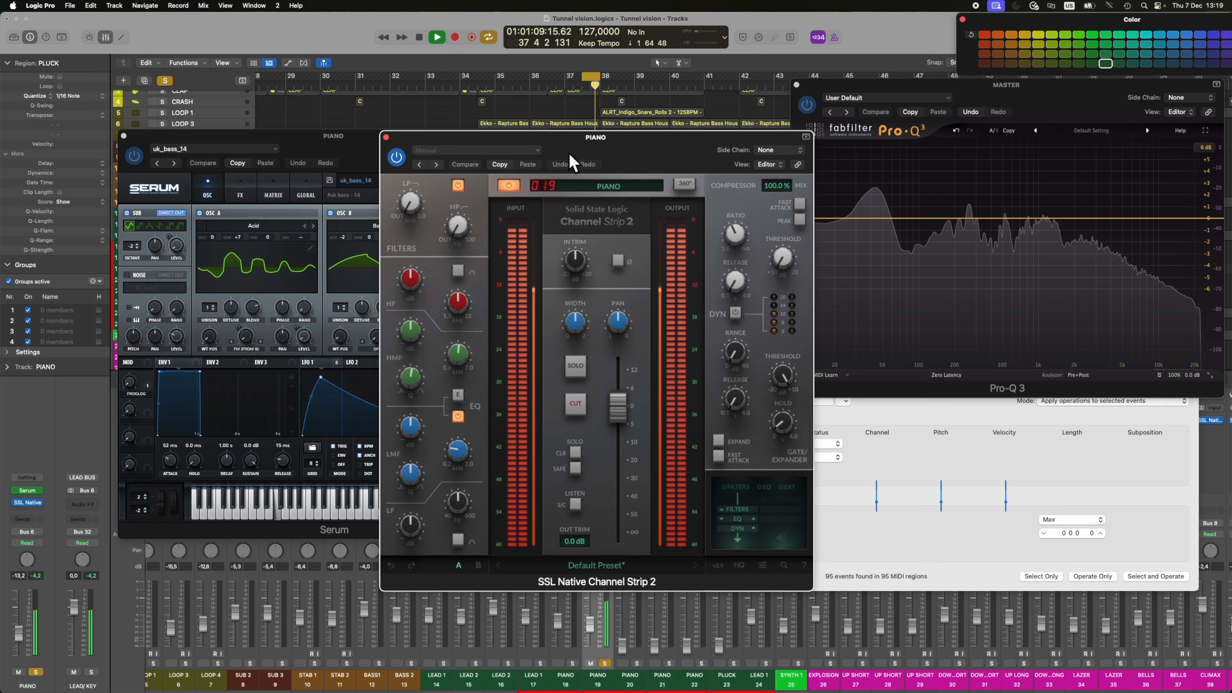
drag(572, 162, 882, 231)
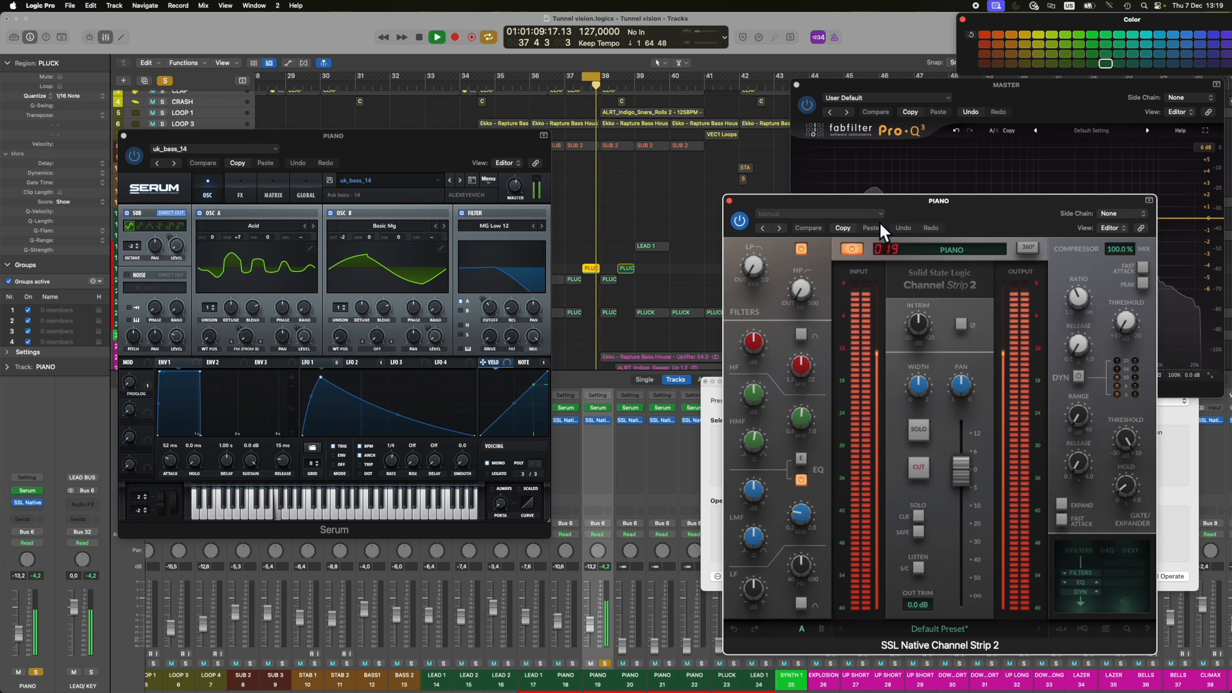
click(516, 196)
drag(513, 206, 509, 204)
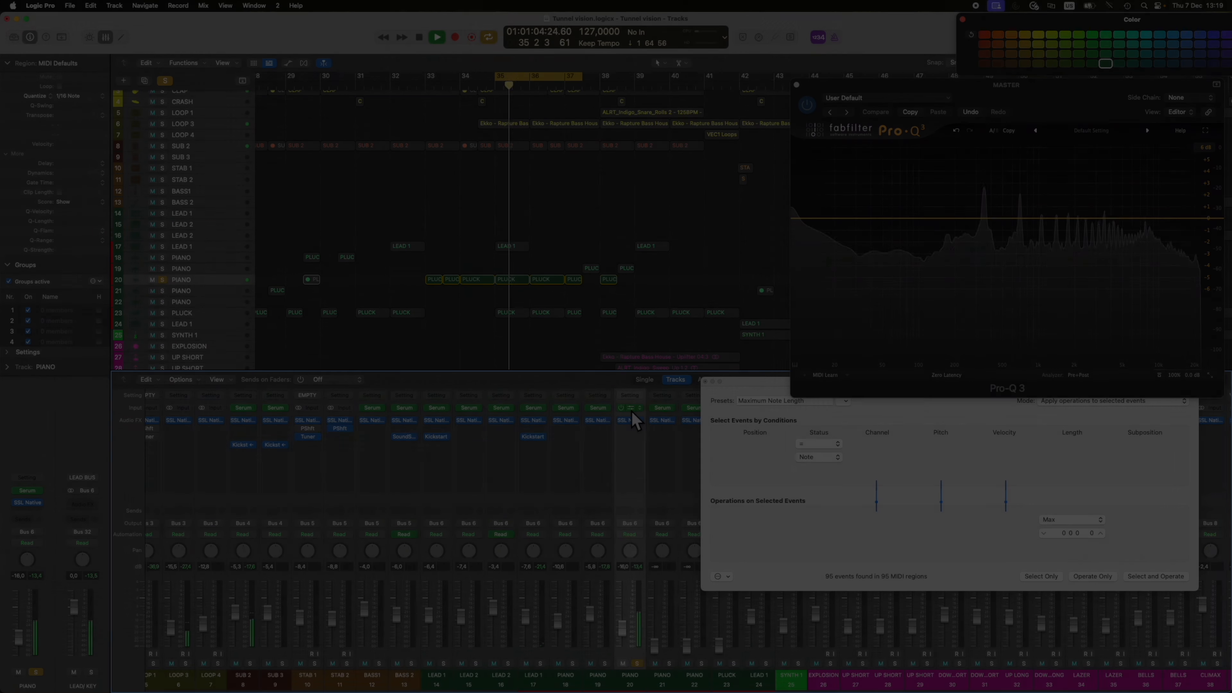
Step: Open Serum and the SSL channel strip on PIANO track 20 and lower Serum's master volume
click(631, 411)
drag(616, 154, 314, 139)
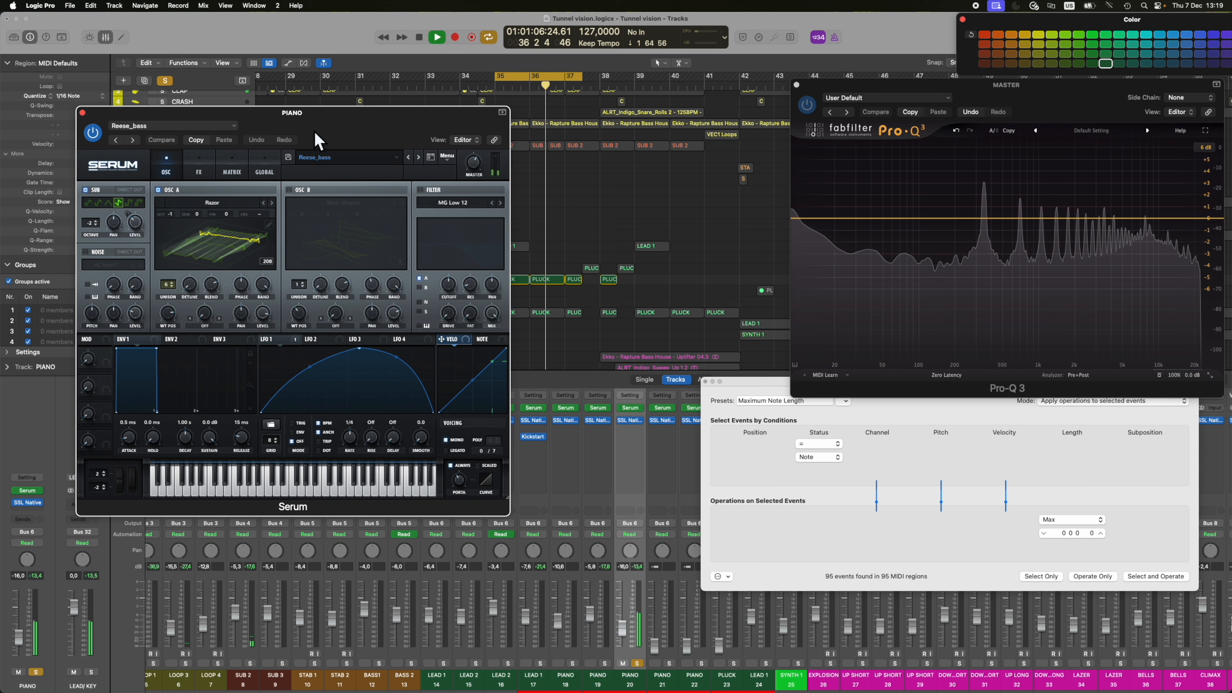
click(630, 421)
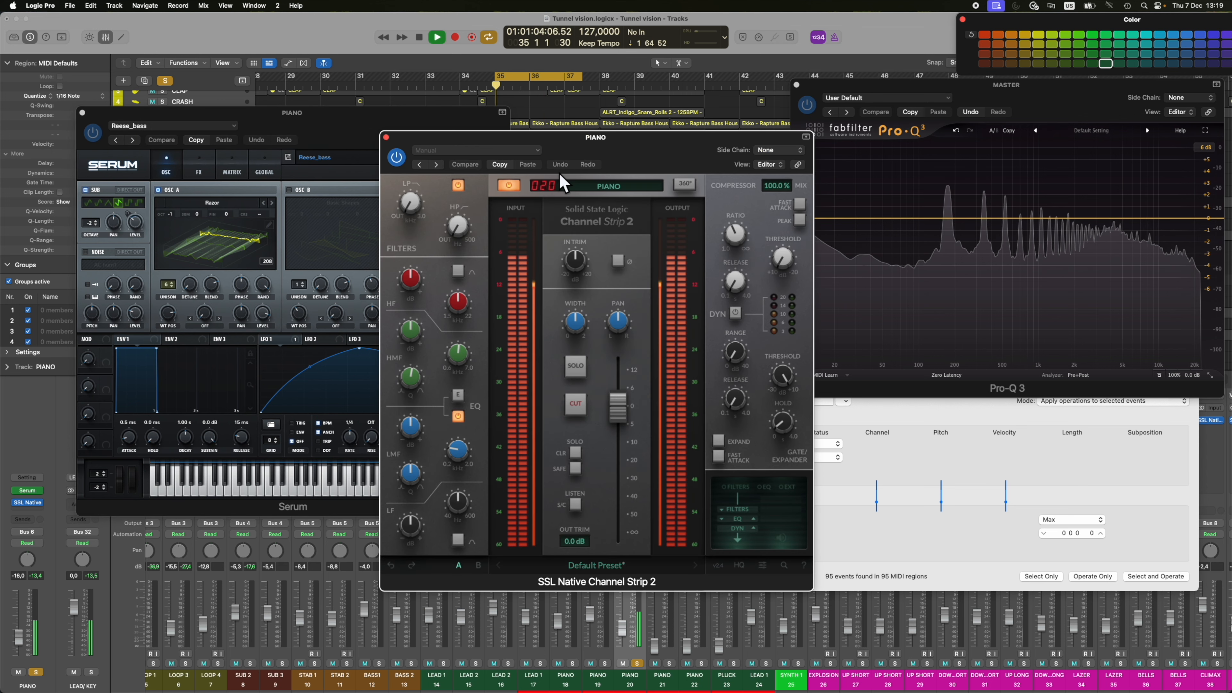
drag(563, 137, 879, 182)
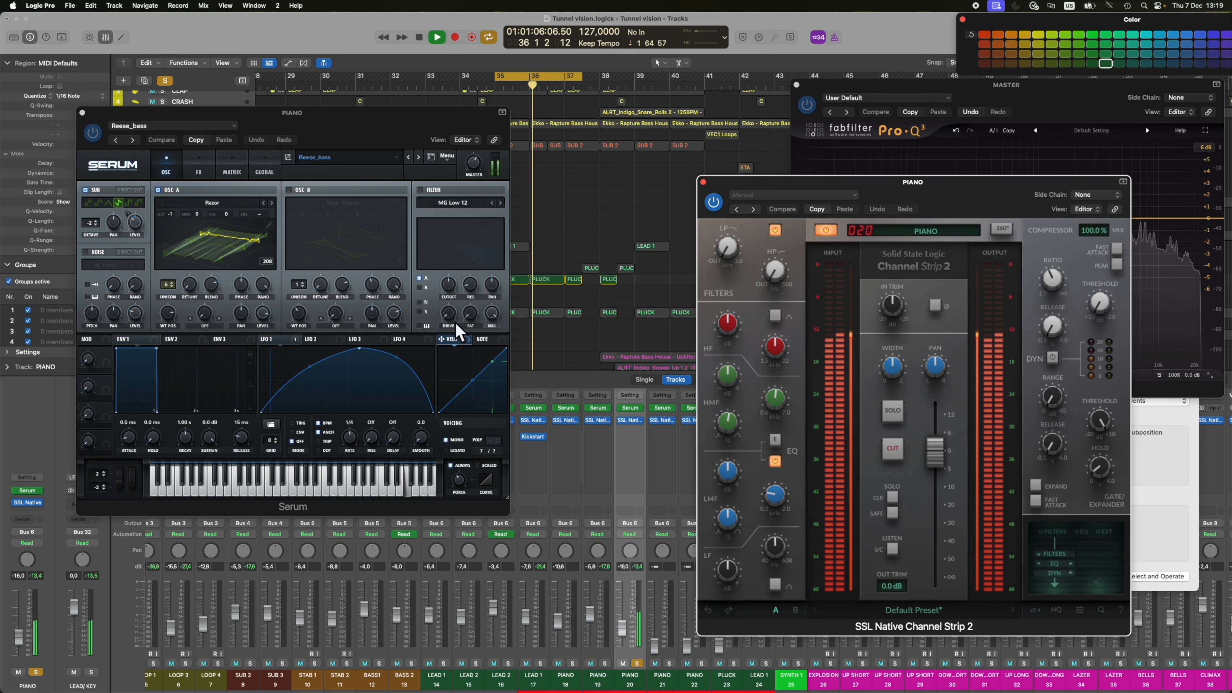
click(471, 165)
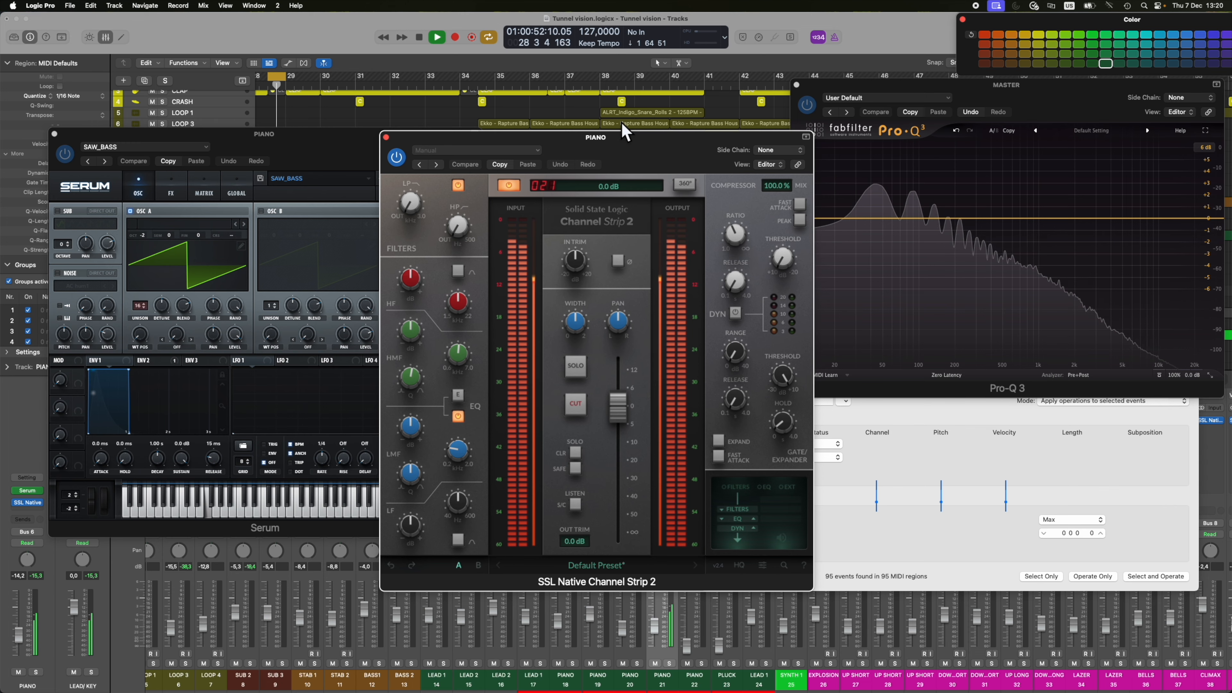
Step: Lower Serum's master volume on PIANO tracks 21 and 22, checking the input level in each SSL channel strip
drag(622, 129, 812, 144)
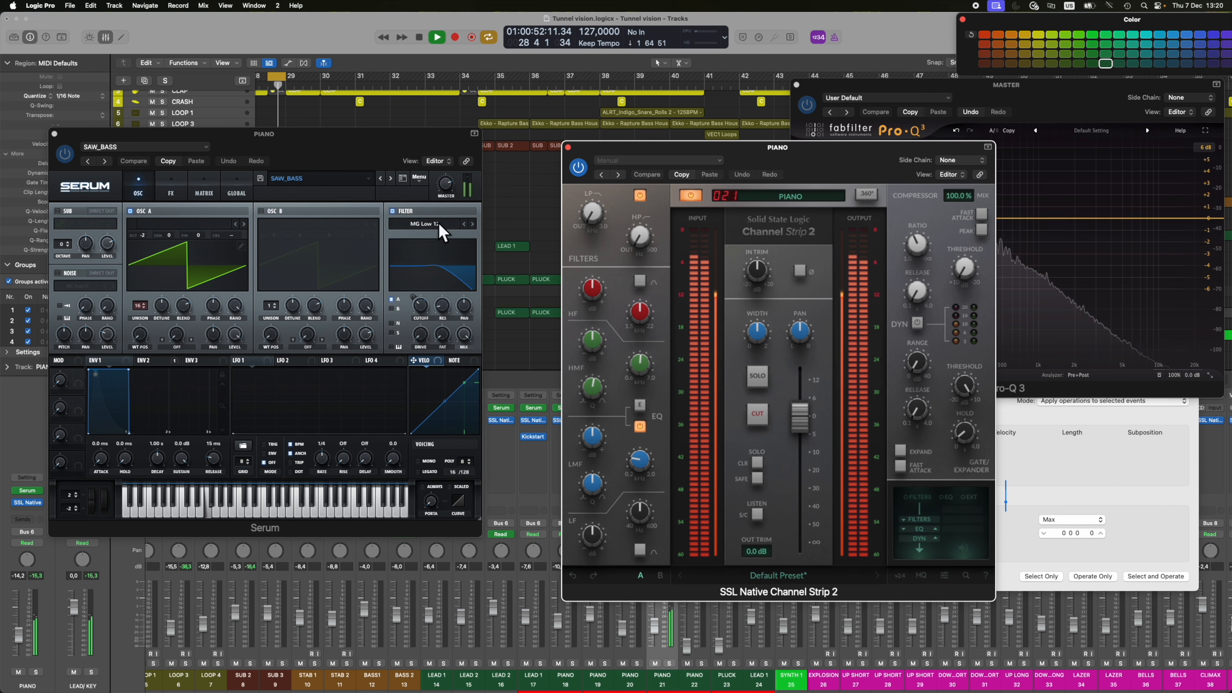
drag(440, 193, 458, 230)
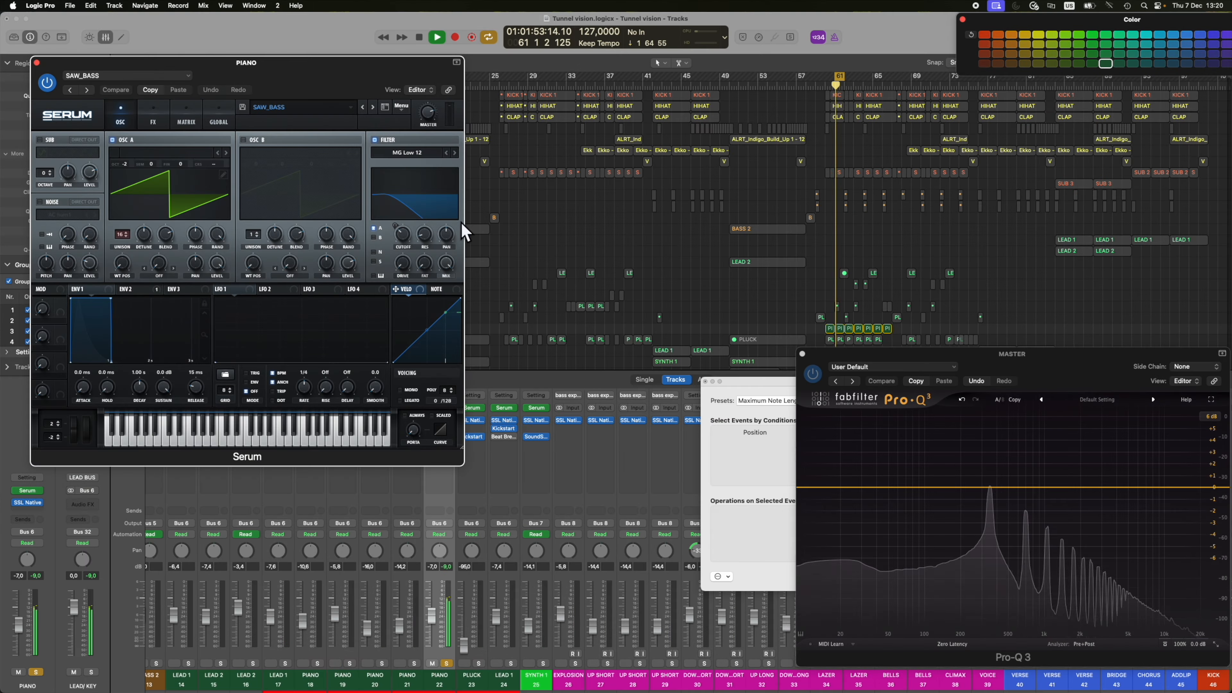
scroll(628, 640, left, 5)
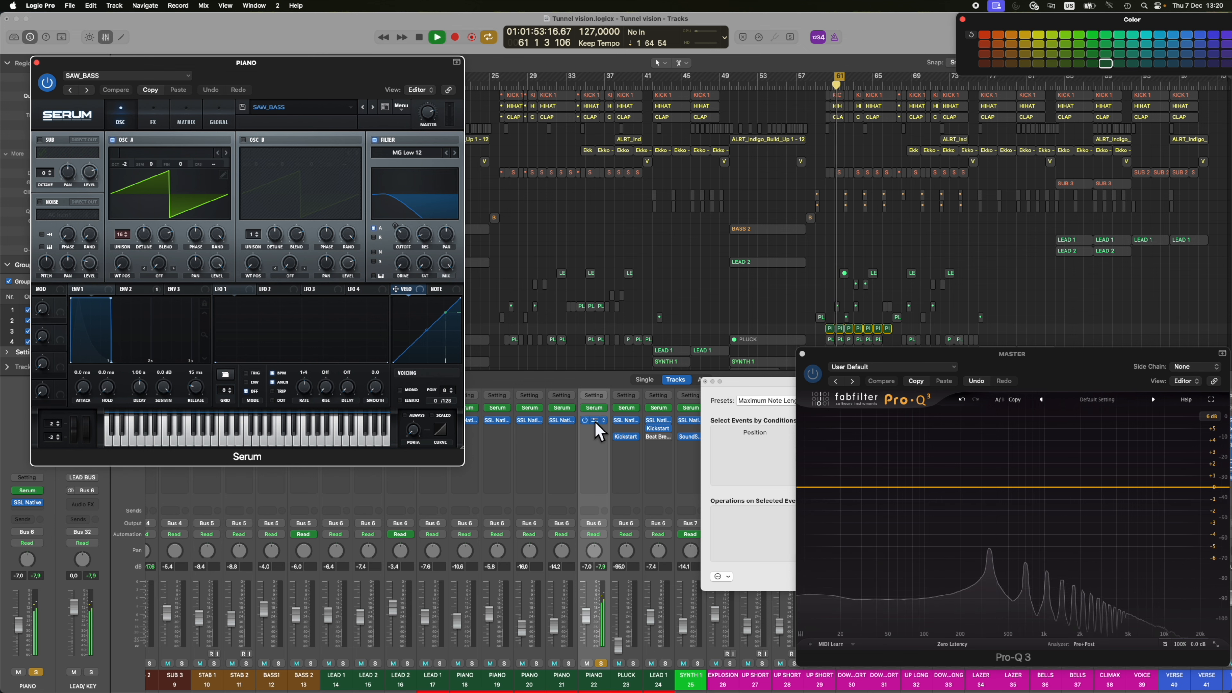
click(594, 419)
drag(585, 145, 769, 146)
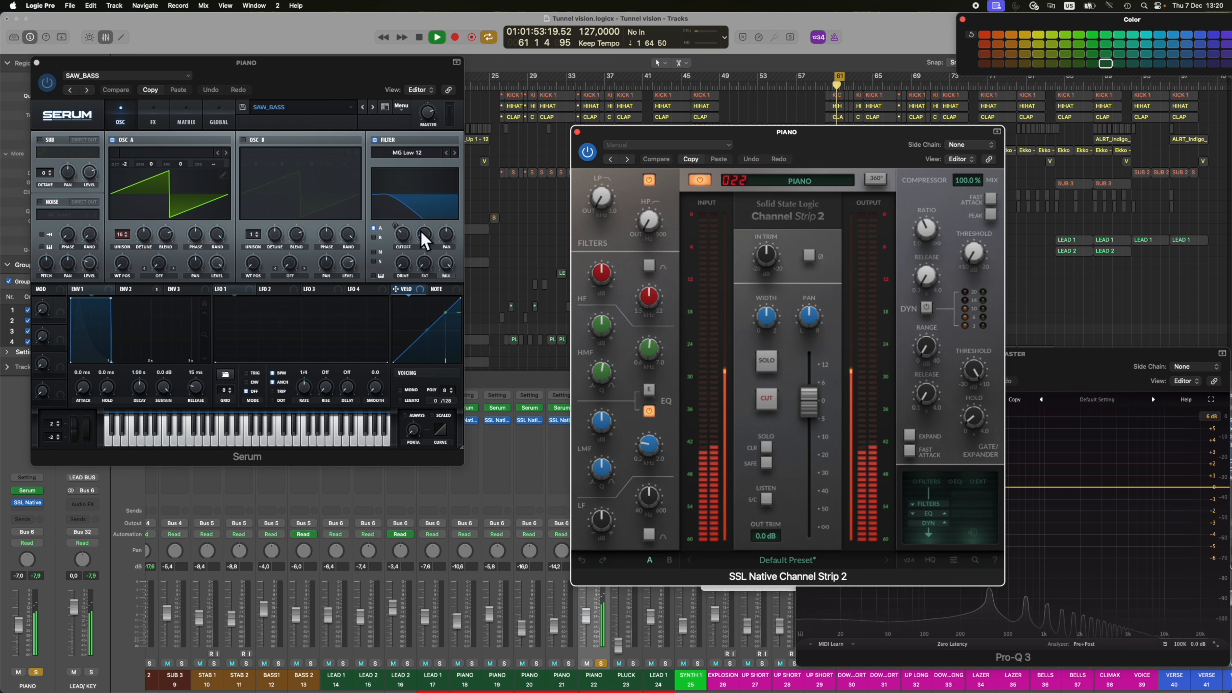
click(420, 140)
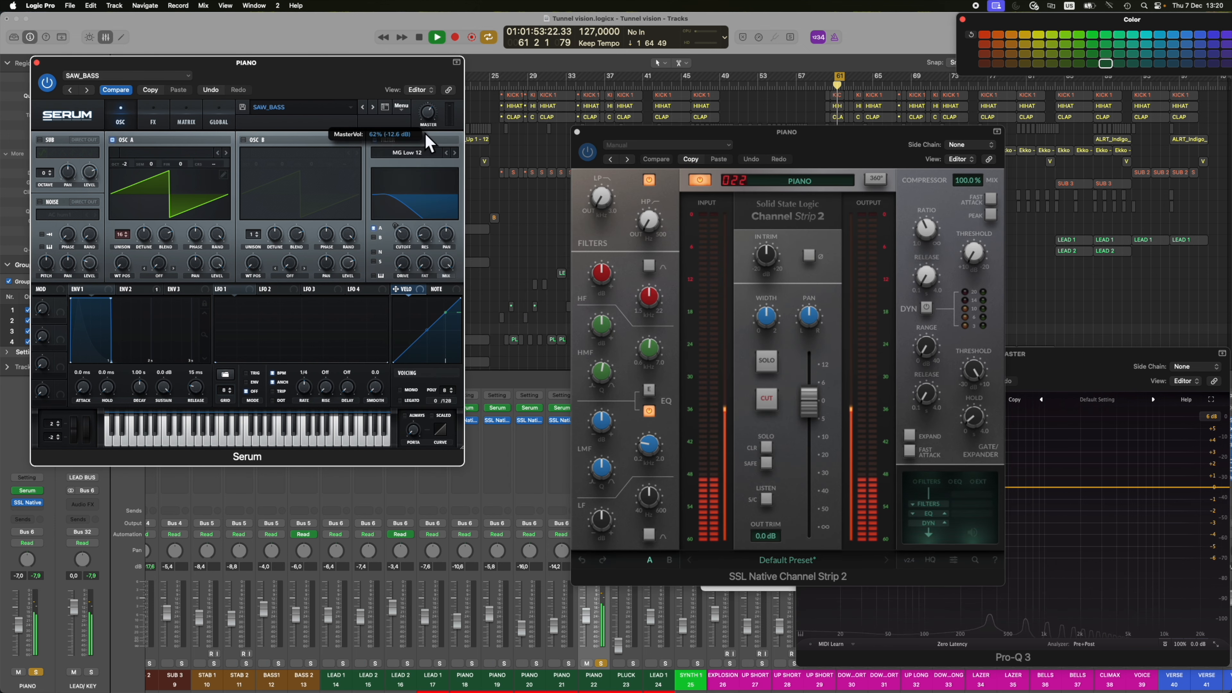
drag(426, 143, 427, 152)
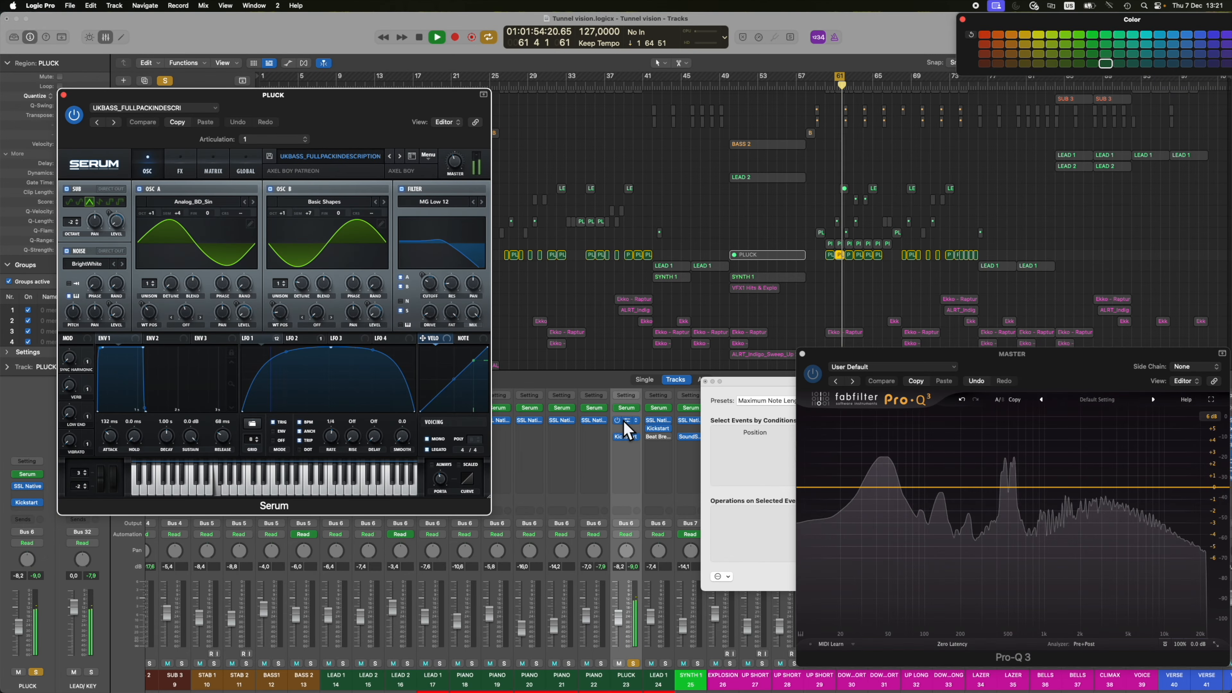
Step: Lower Serum's master volume on PLUCK (track 23) and LEAD 1 (track 24) against their SSL channel strip input meters
click(625, 422)
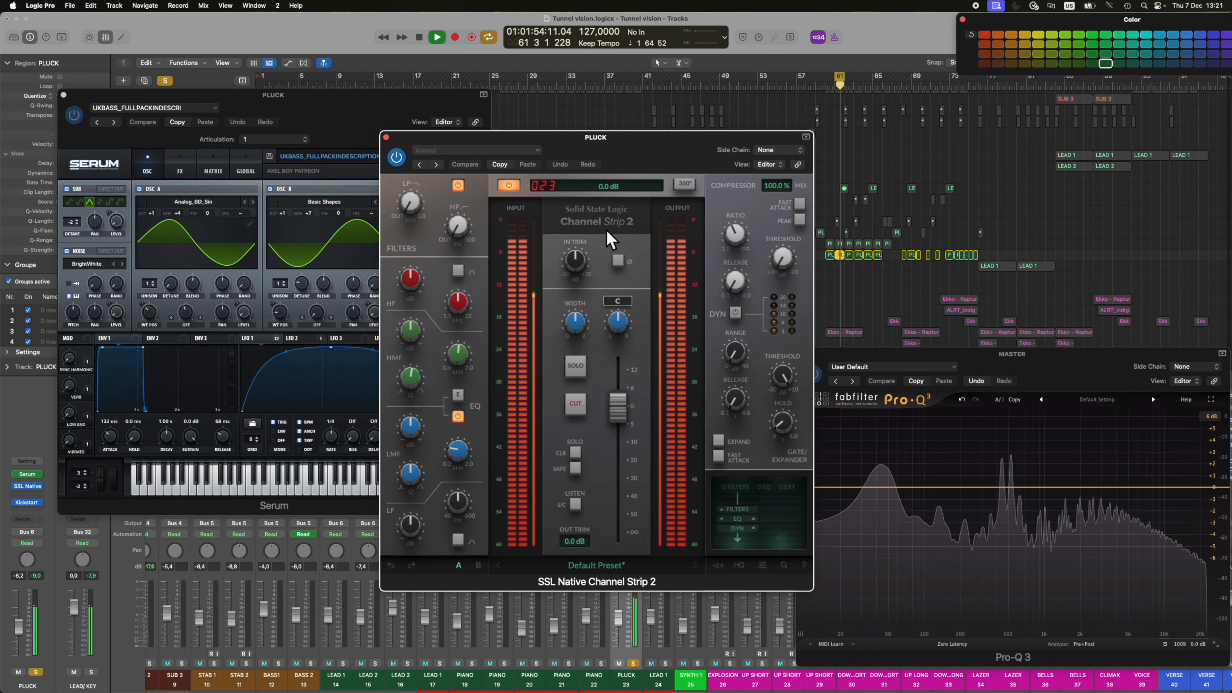
drag(681, 139, 922, 136)
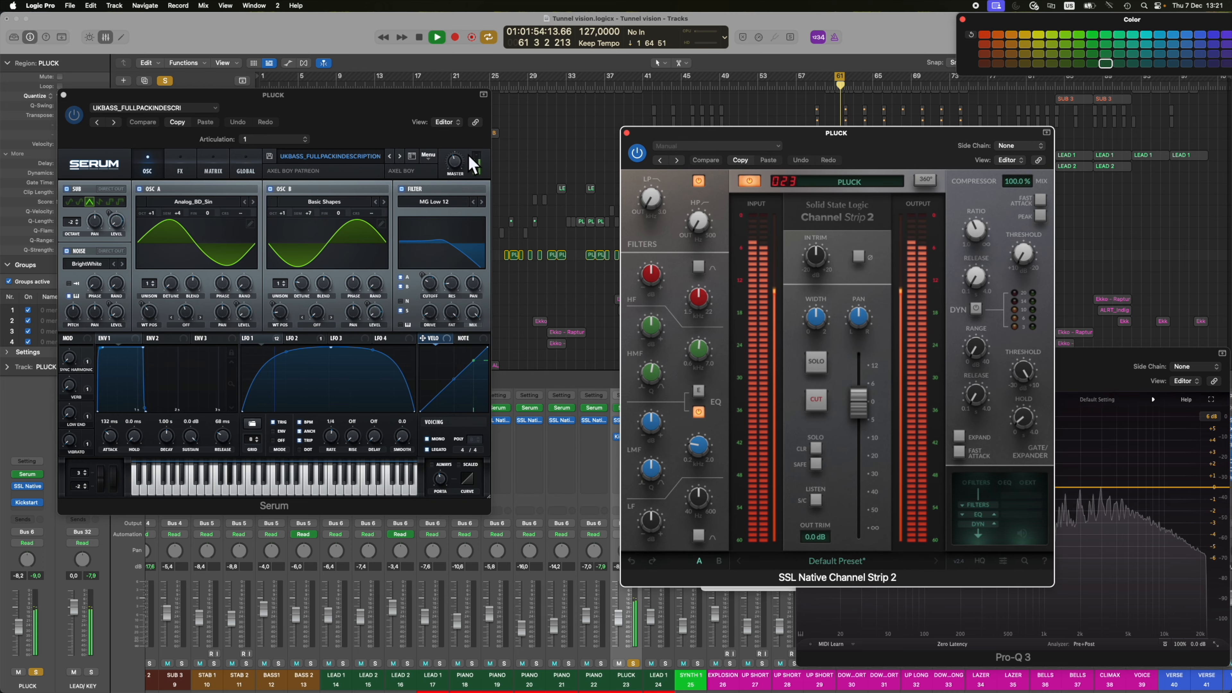
drag(455, 169, 452, 176)
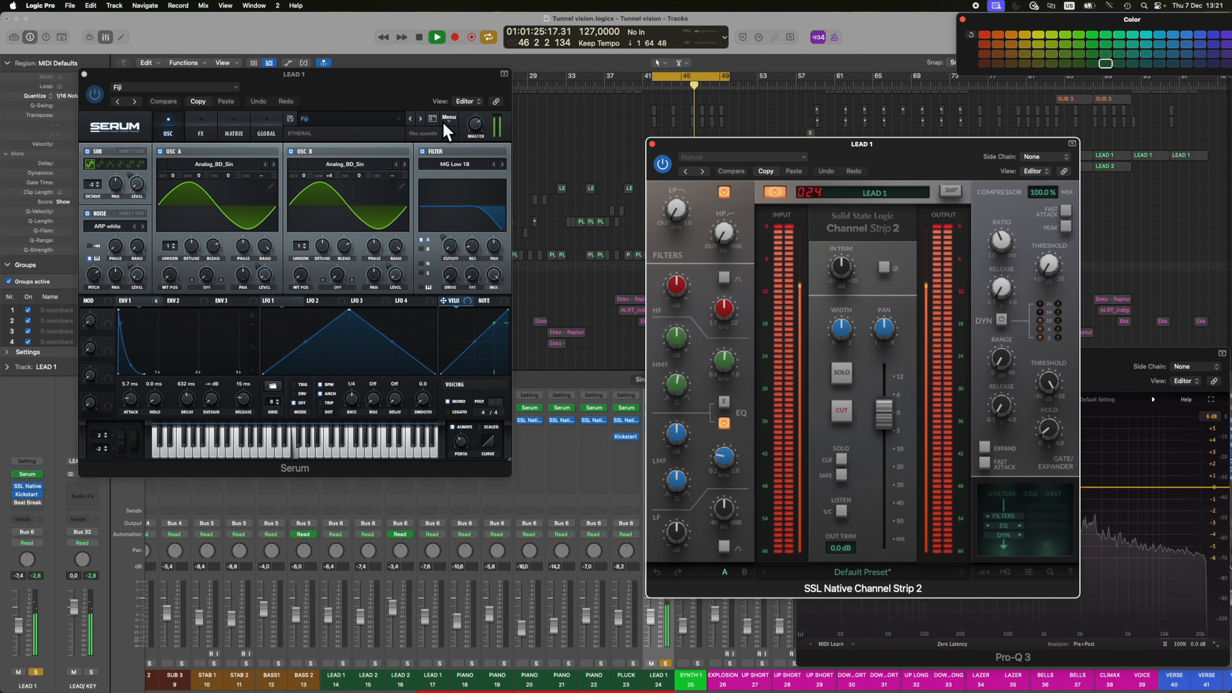
drag(476, 125, 478, 155)
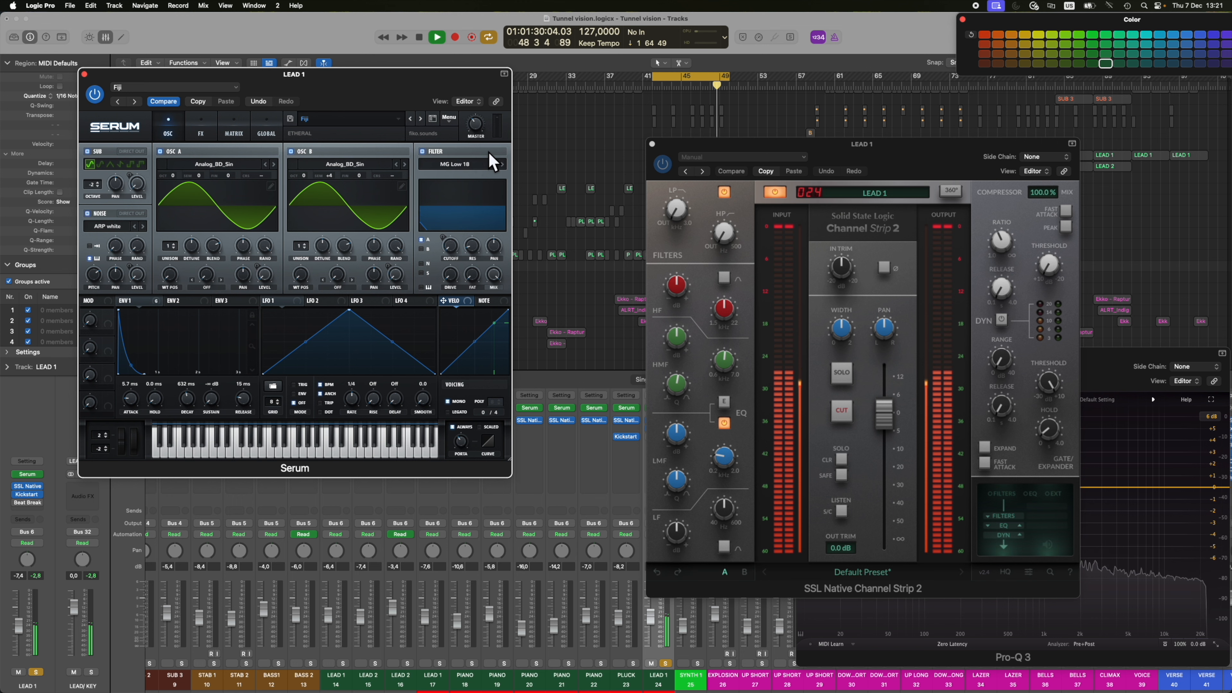
Step: Lower the SSL channel strip input trim on EXPLOSION (track 26) to -13.6 dB
mouse_move(475, 132)
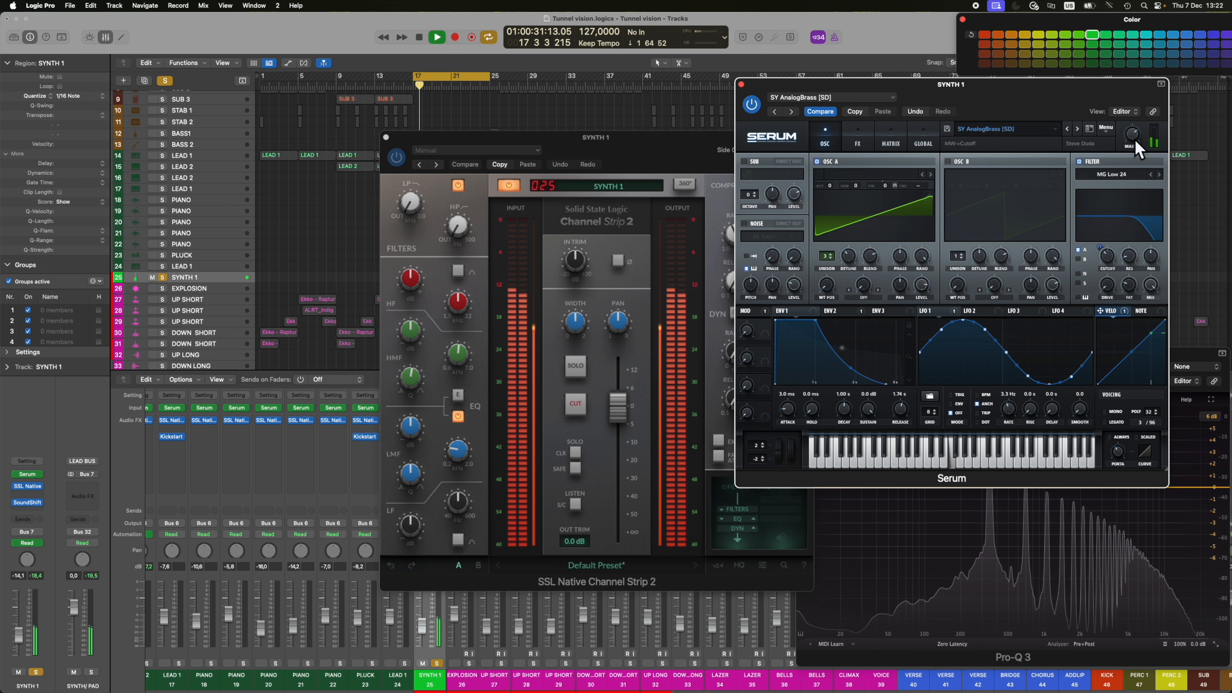
mouse_move(1137, 151)
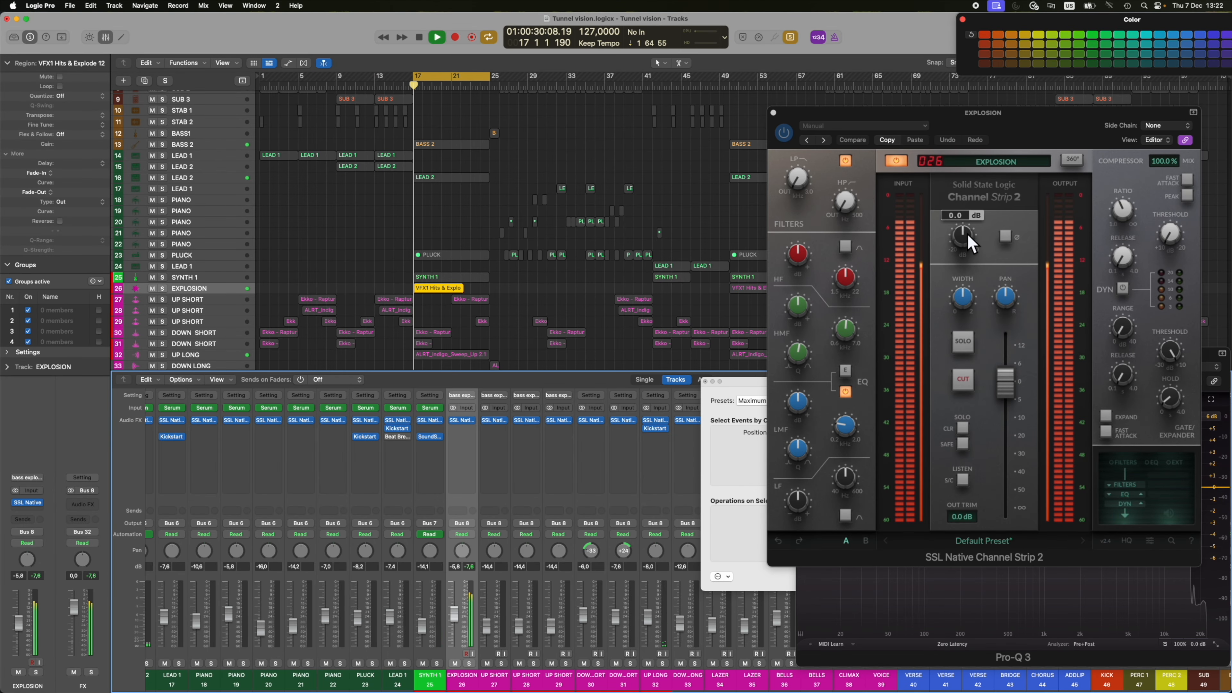
drag(966, 232, 958, 274)
key(Return)
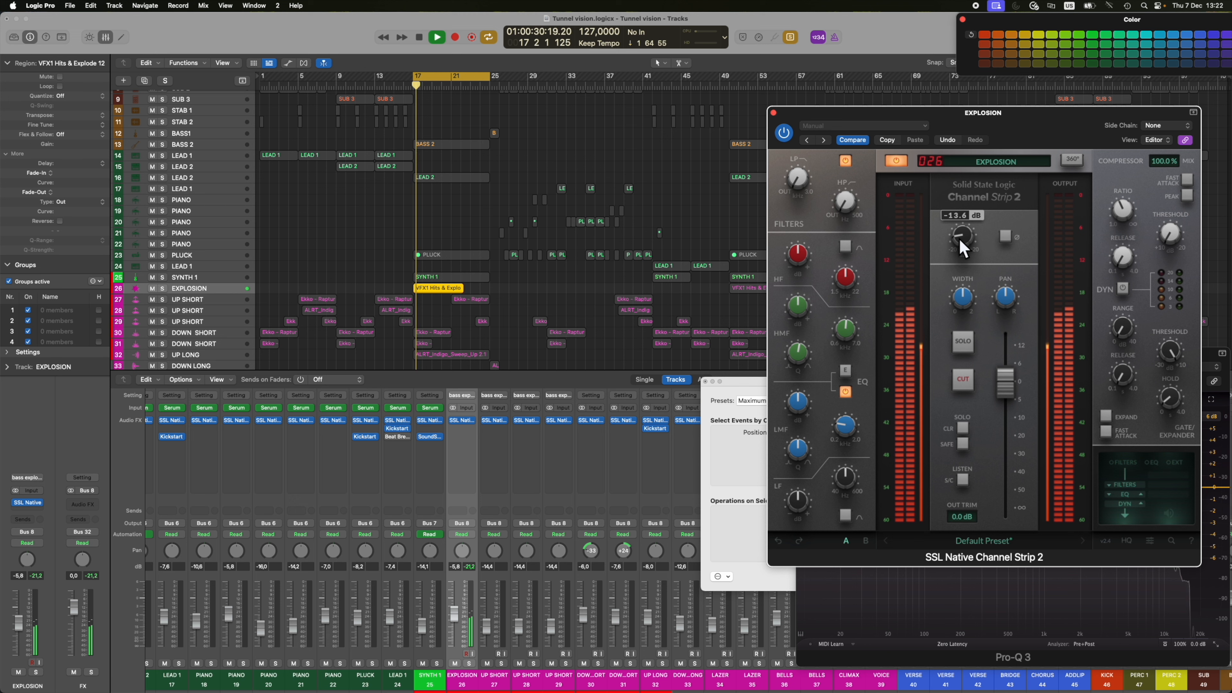
Step: Select UP SHORT (track 27) and lower its SSL channel strip input trim against the input meter
key(space)
key(Down)
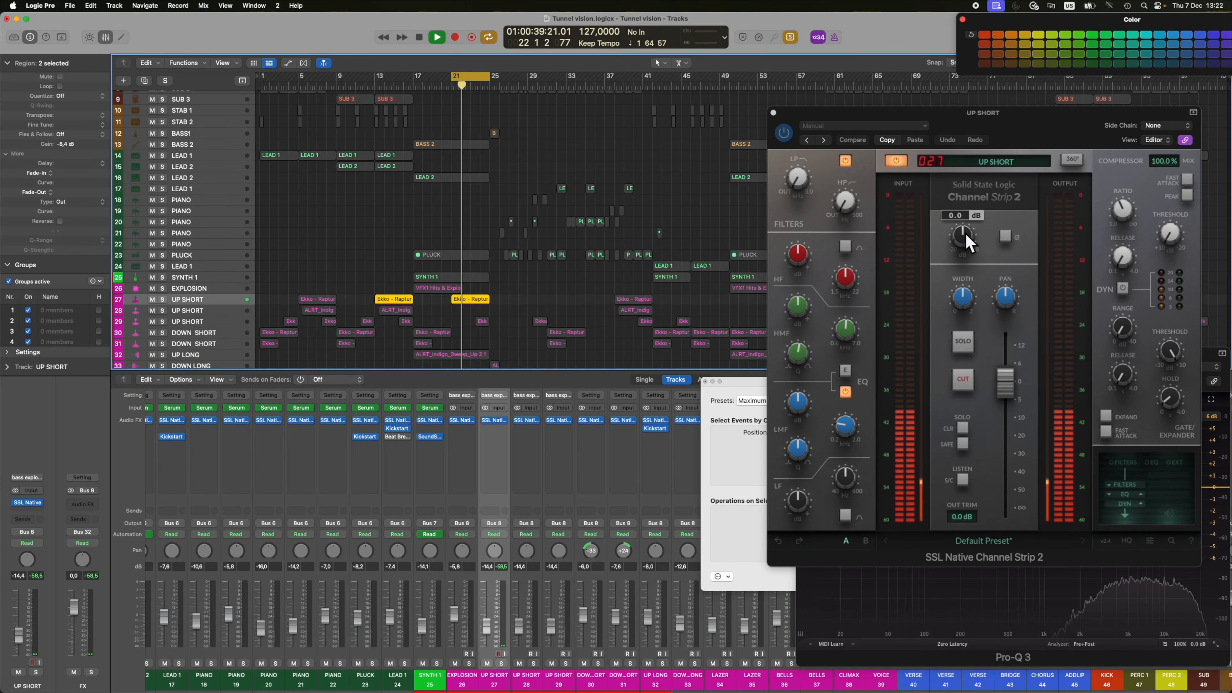
drag(965, 230, 965, 234)
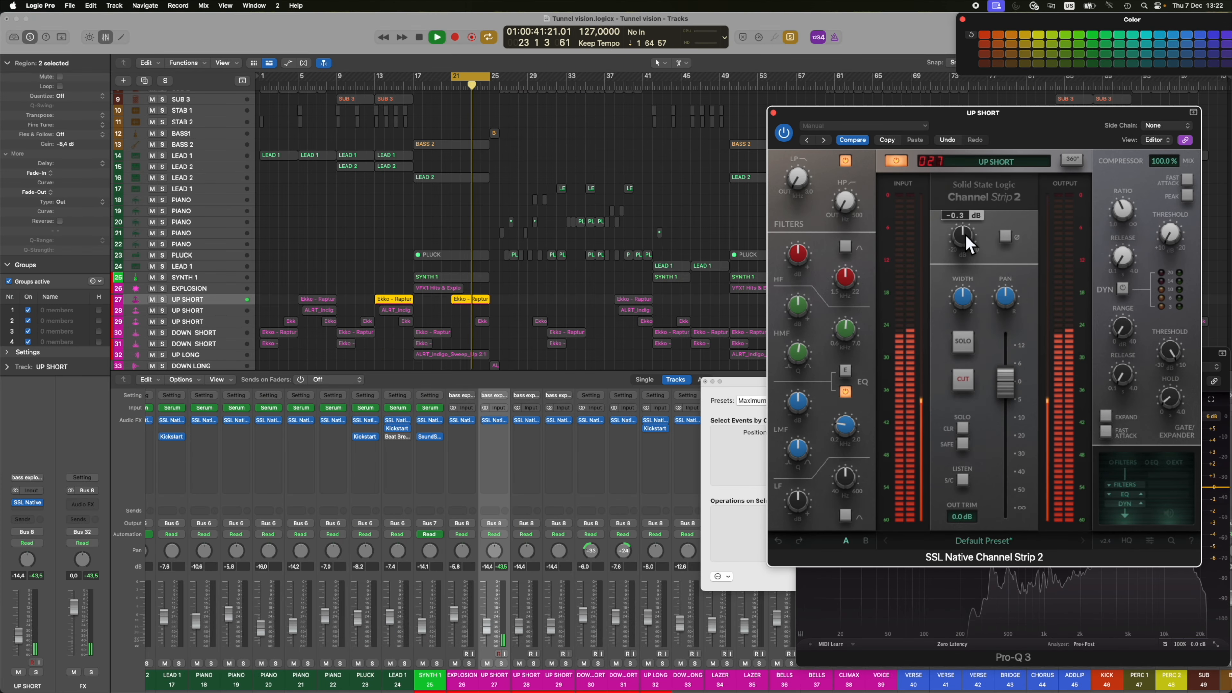
drag(966, 235, 967, 253)
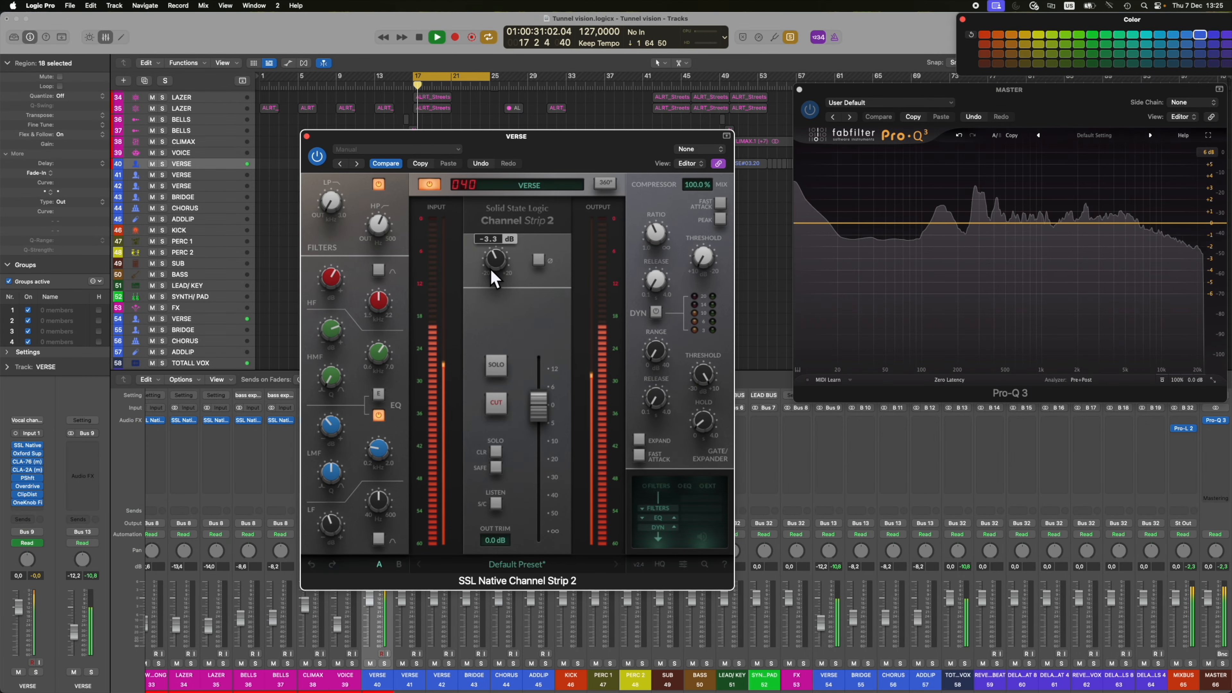
Step: Set the SSL input trim to -6.7 dB on VERSE track 40 and lower it on VERSE track 41
drag(497, 249, 497, 259)
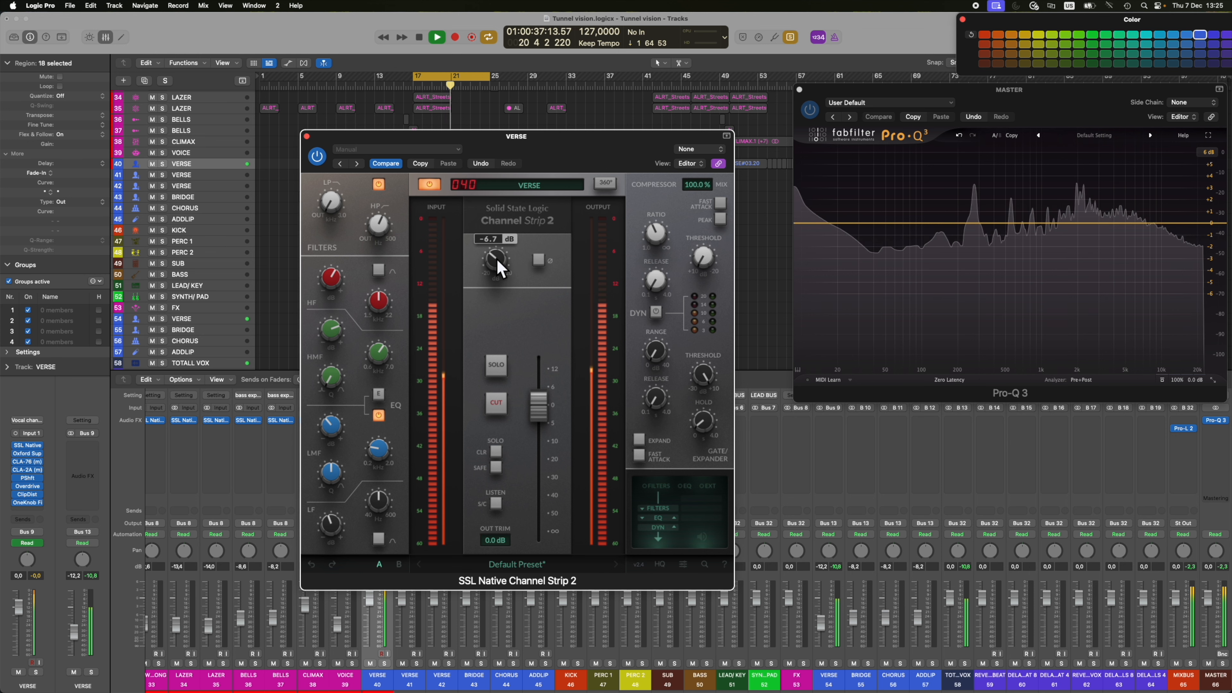
click(306, 137)
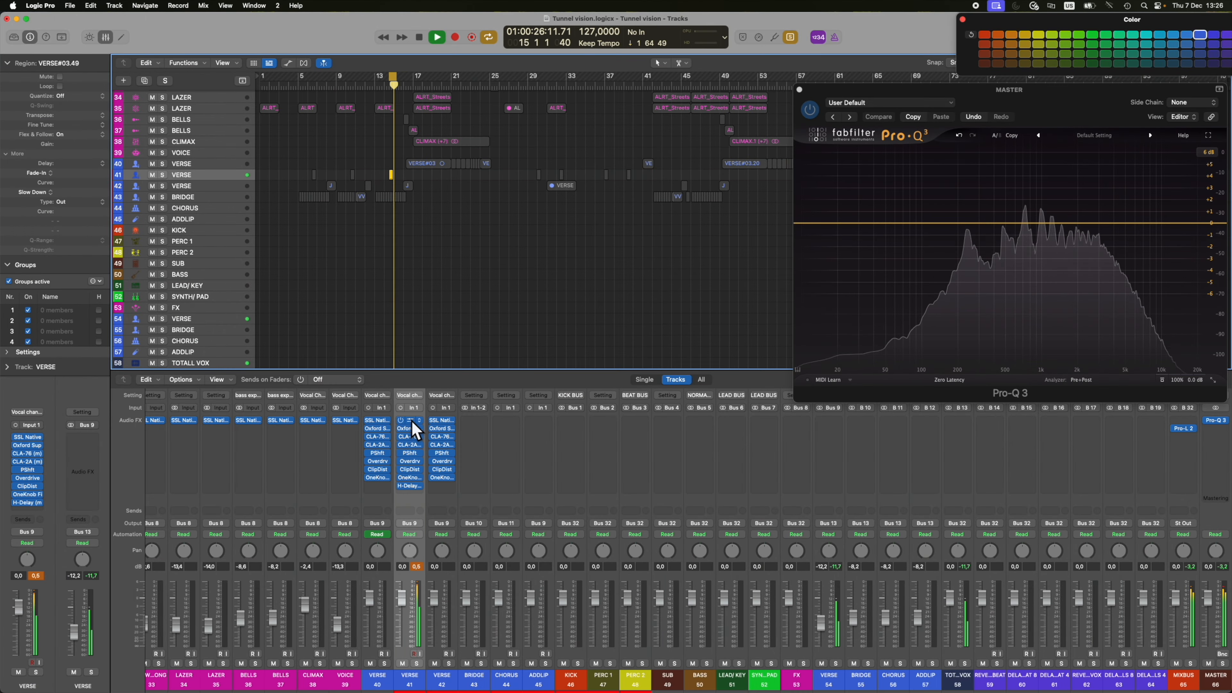
click(412, 423)
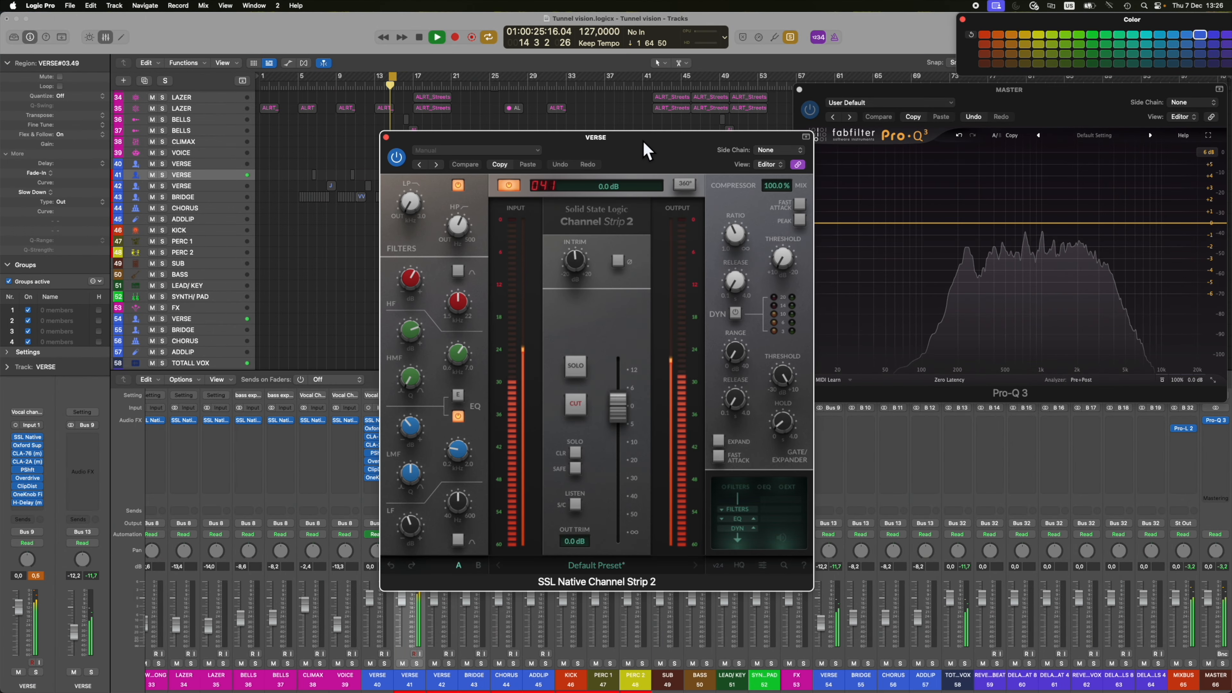
drag(642, 140, 882, 124)
drag(813, 258, 816, 277)
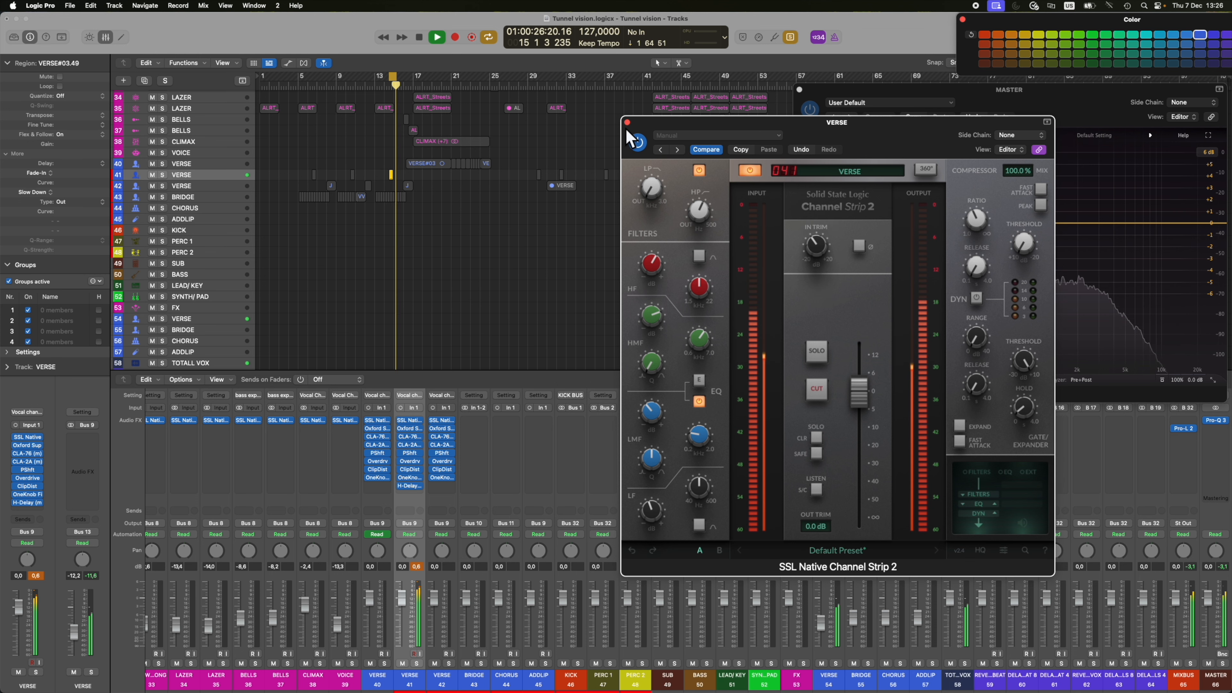
Step: Loop the VERSE track 42 region at about bars 16 to 18 and set its SSL input trim to -10.0 dB
click(443, 680)
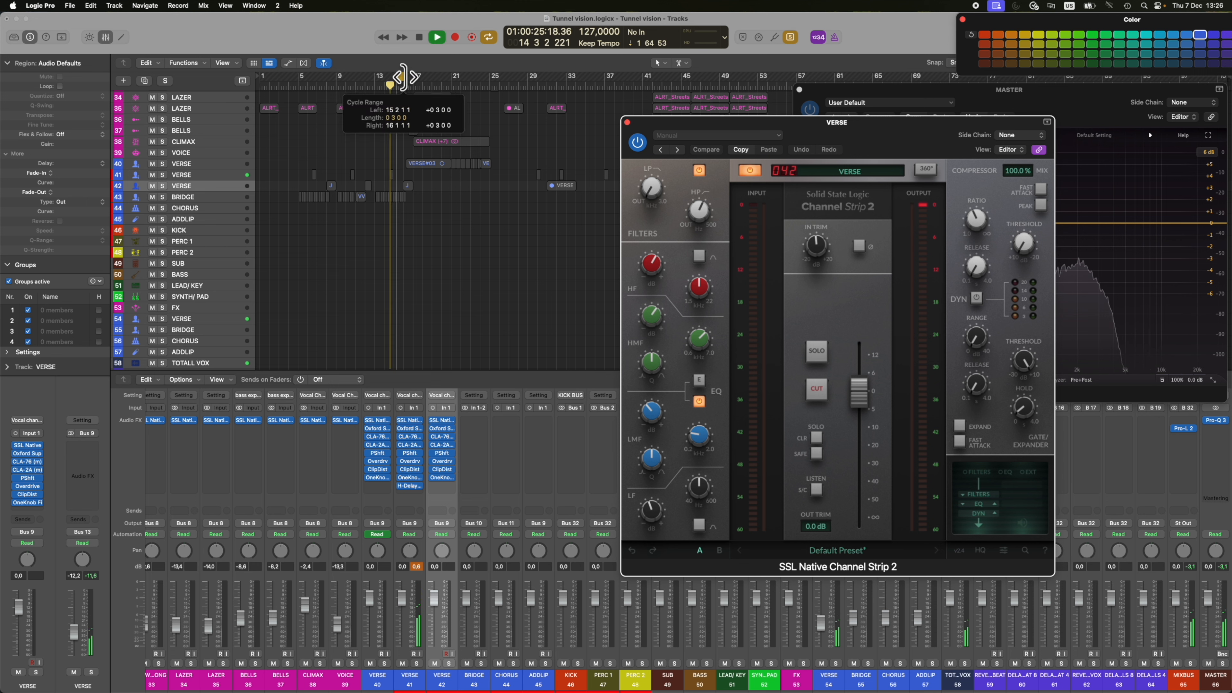
drag(419, 77, 412, 78)
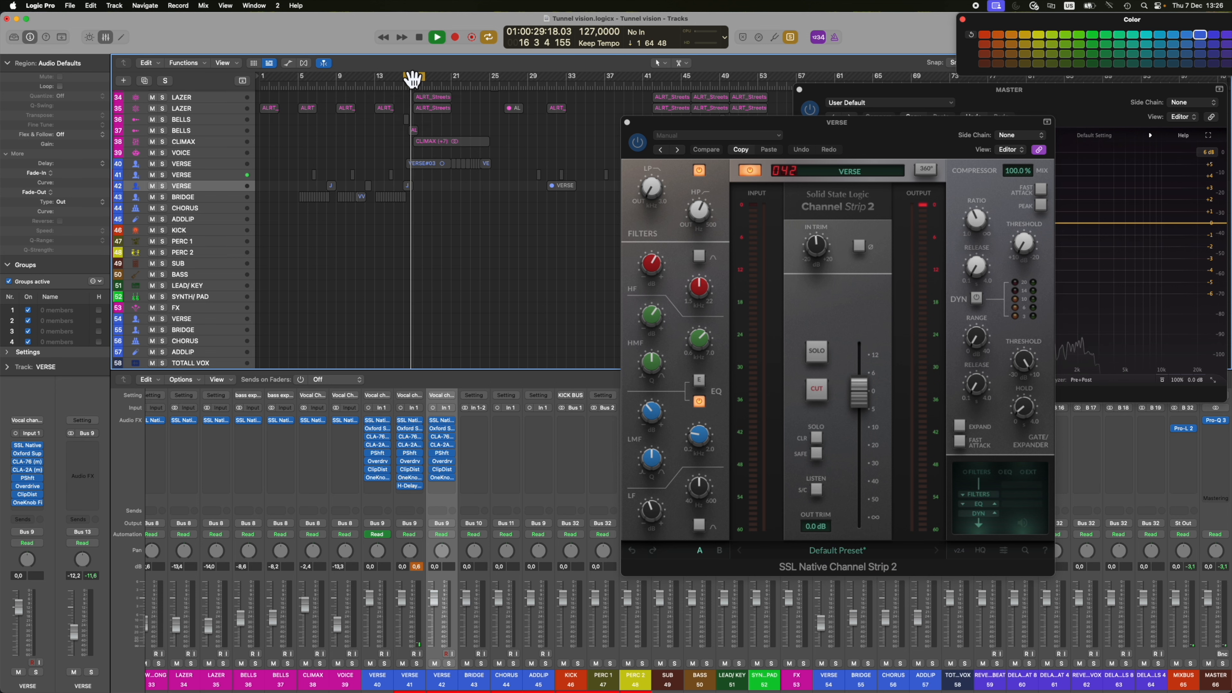
key(Down)
key(Up)
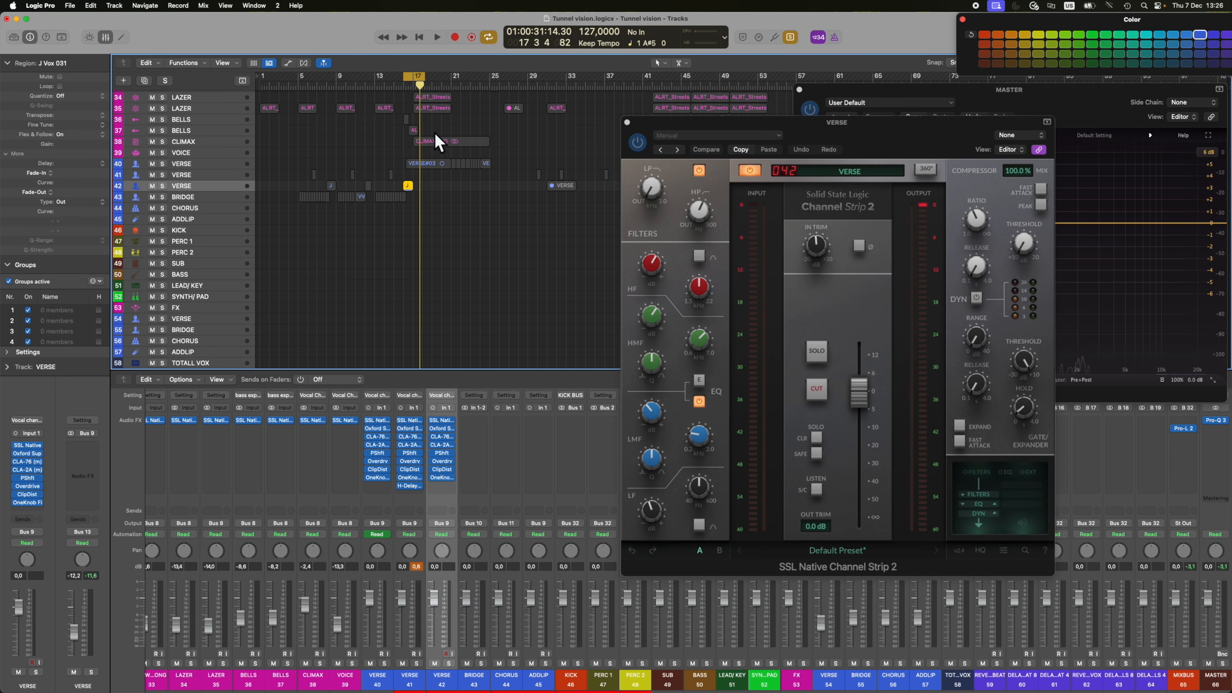
key(space)
drag(814, 245, 820, 259)
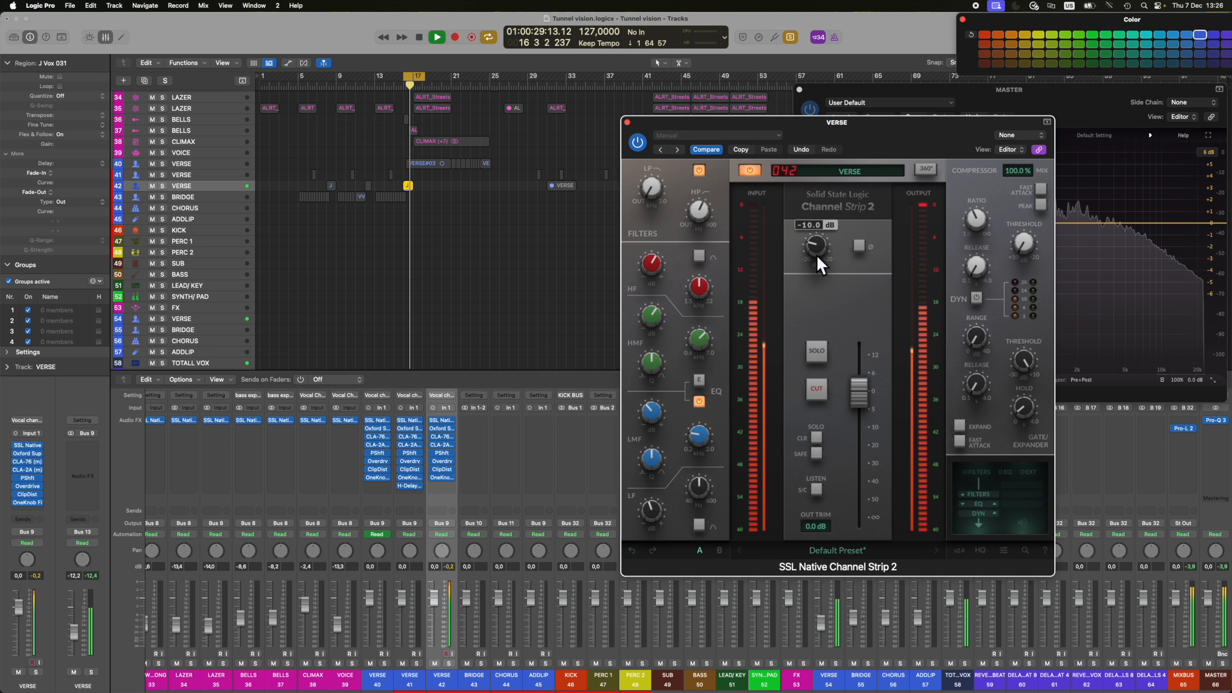
click(627, 122)
Step: Loop playback over the BRIDGE regions on track 43 from about bar 14 to bar 16
drag(412, 76, 392, 75)
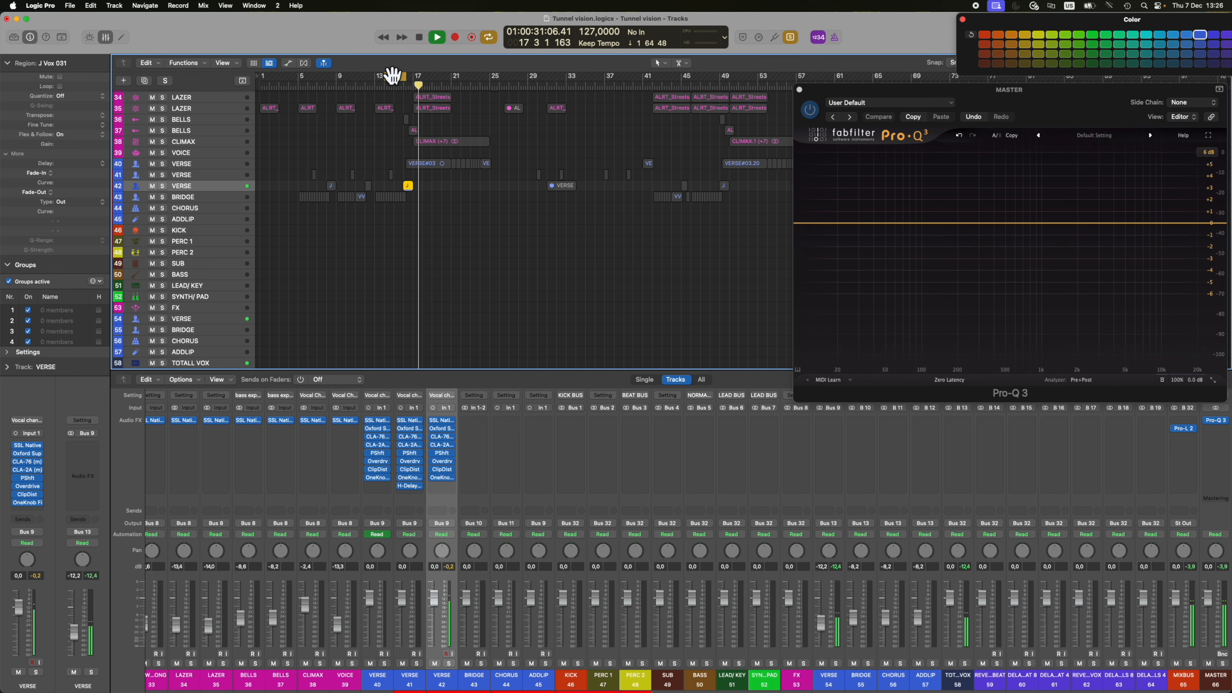
key(Down)
key(space)
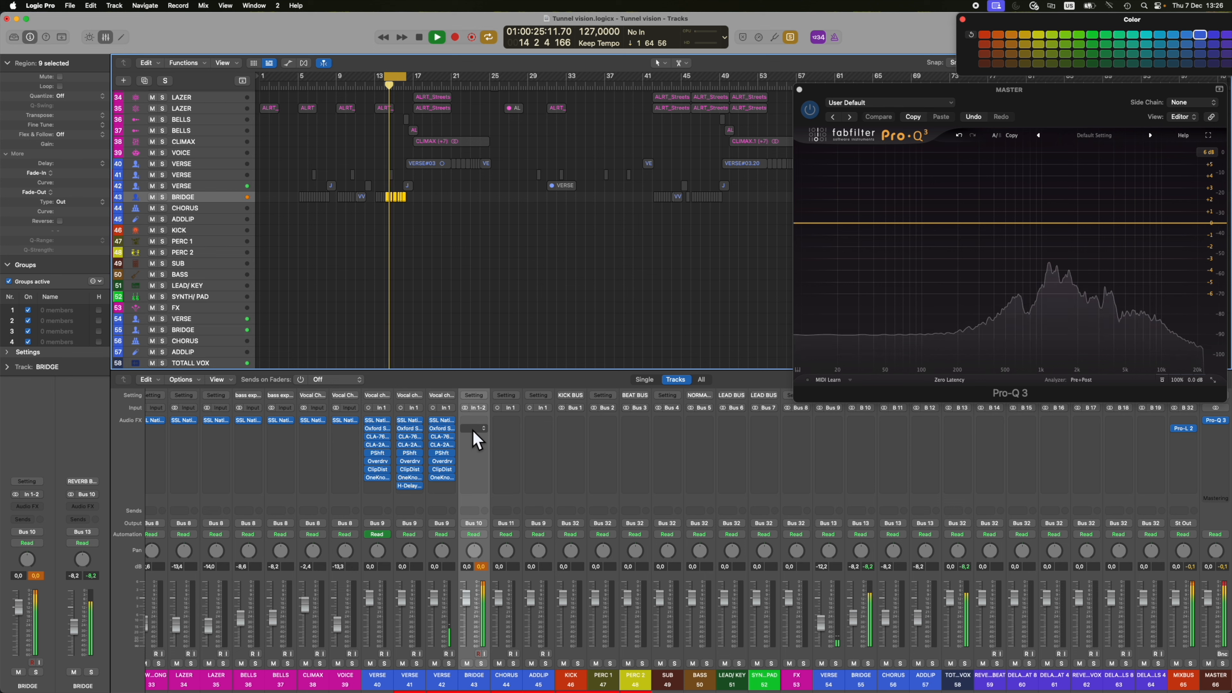
Step: Insert SSL Native Channel Strip 2 on the BRIDGE track and set its input trim to -11.4 dB
click(478, 421)
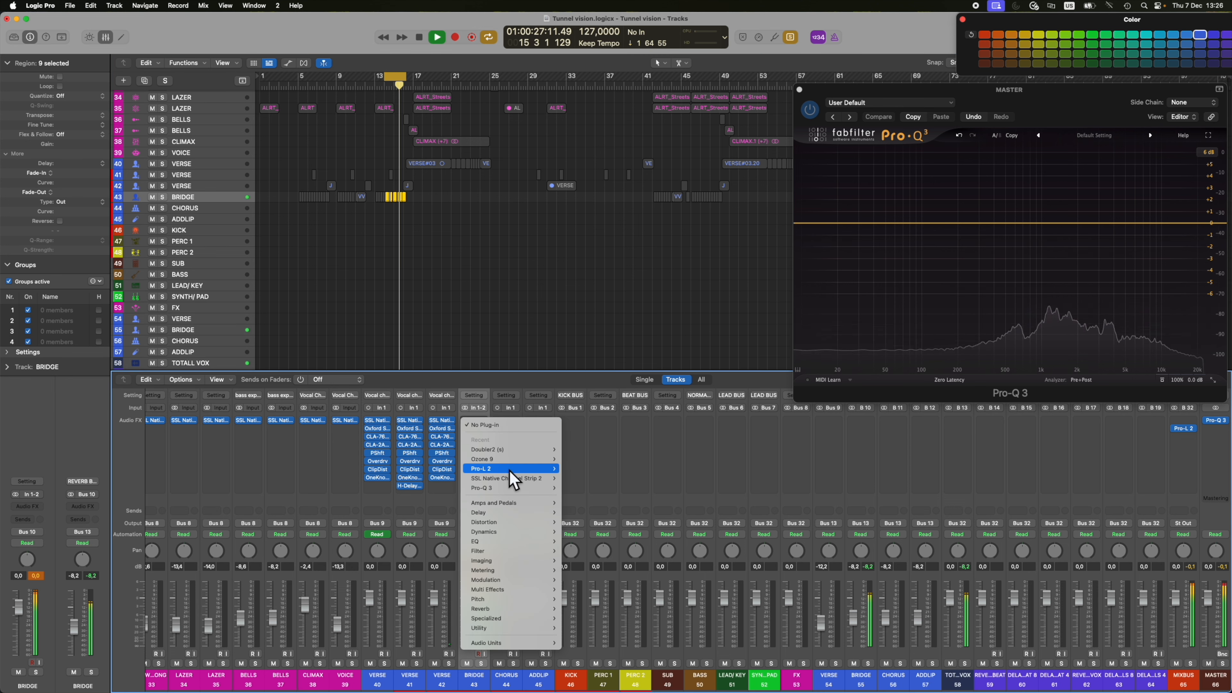
click(511, 489)
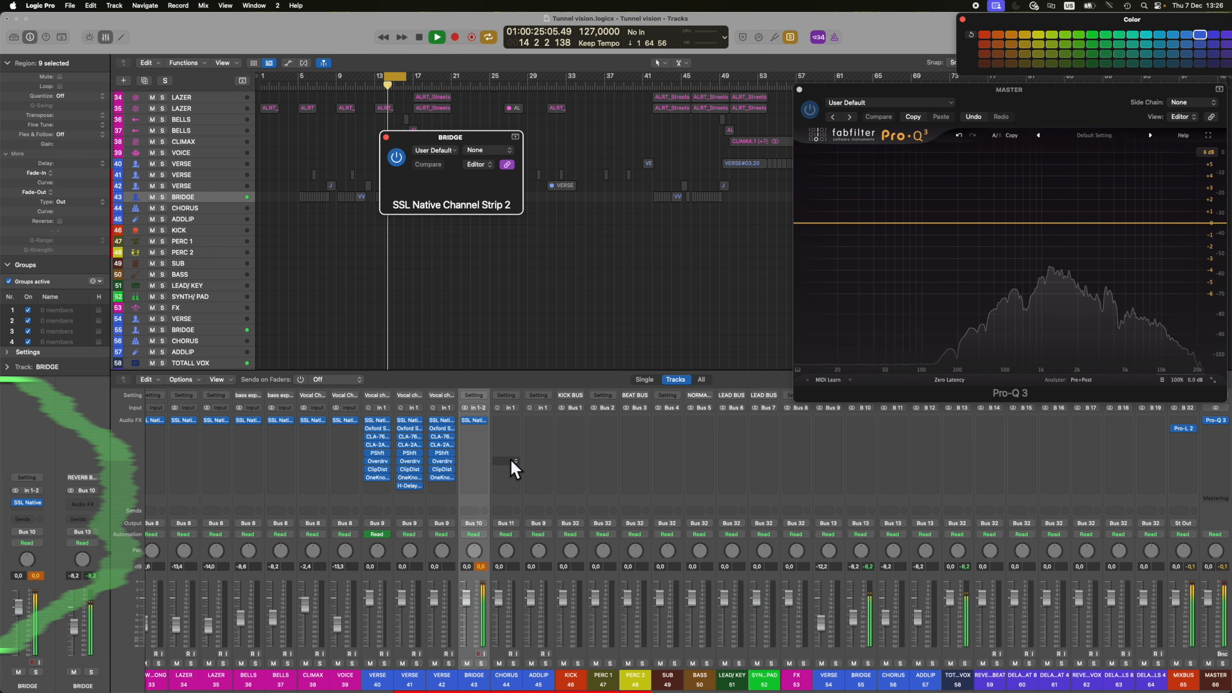
drag(570, 266, 580, 308)
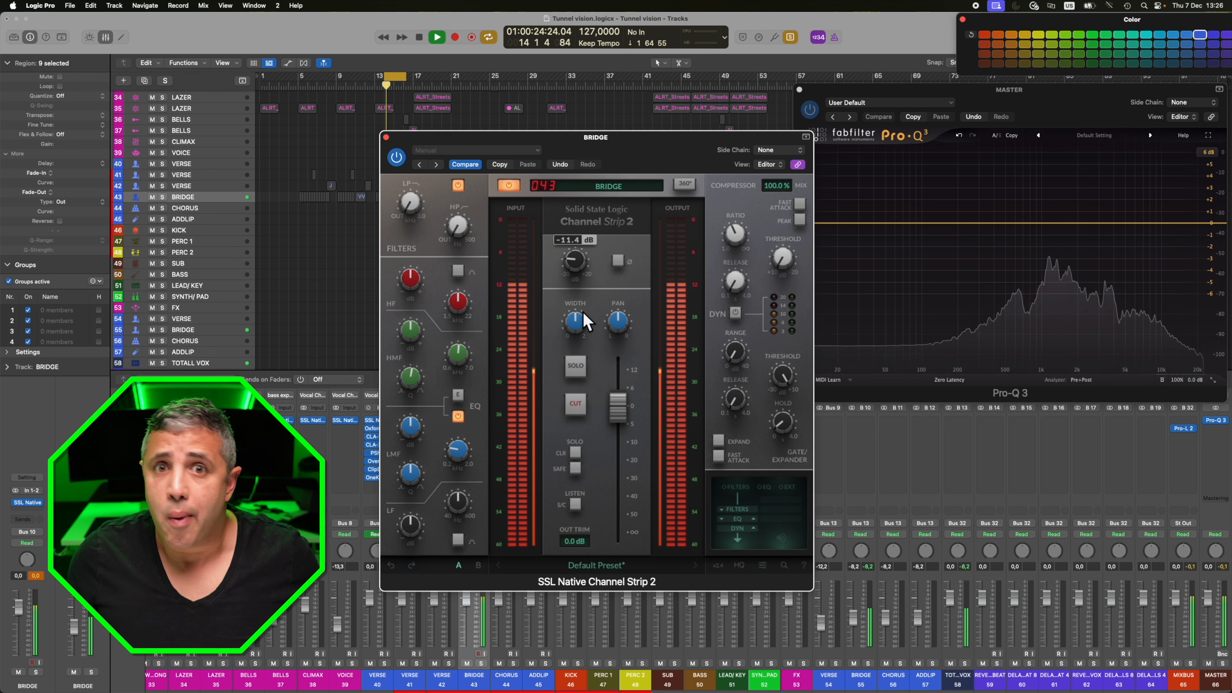
click(386, 138)
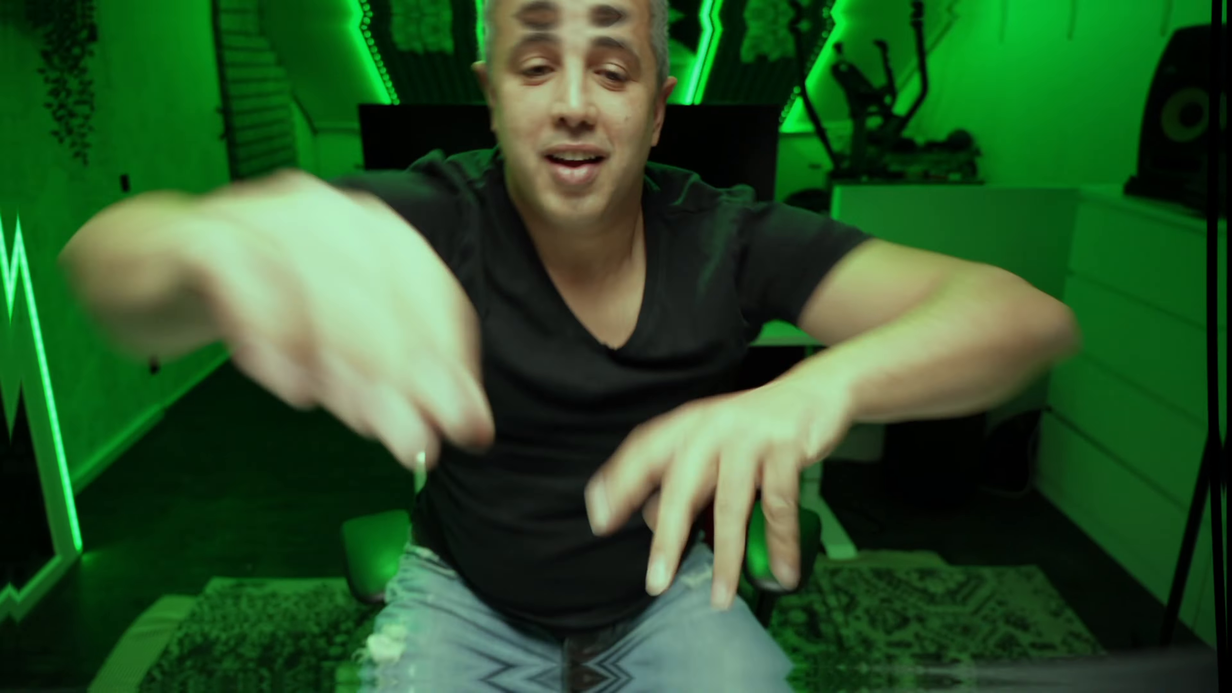